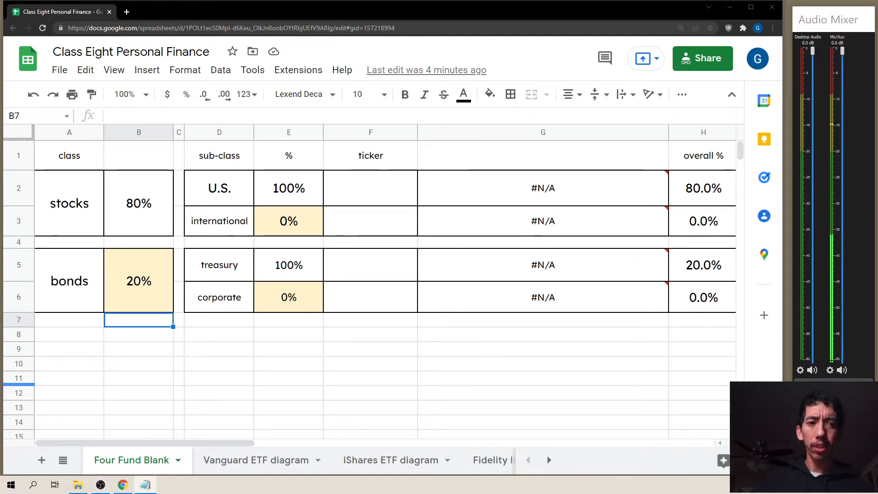
Set the bonds allocation to 0%.
left_click(136, 264)
type("0")
key("Return")
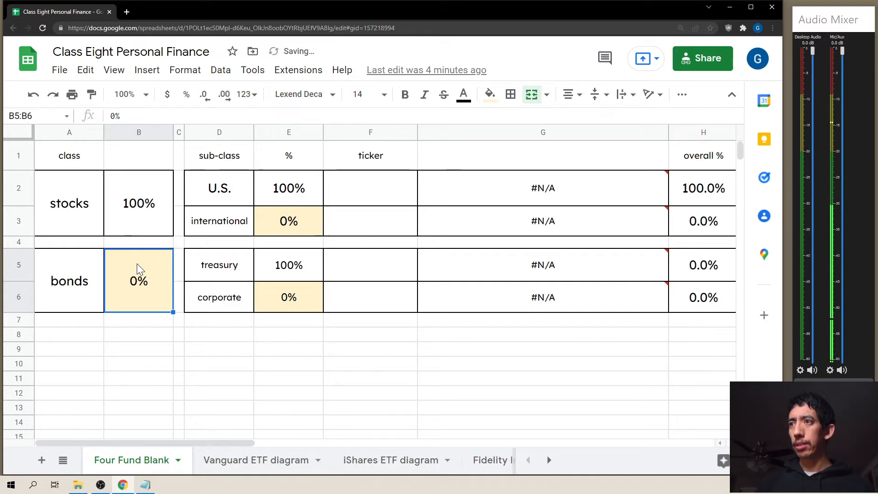
left_click(143, 350)
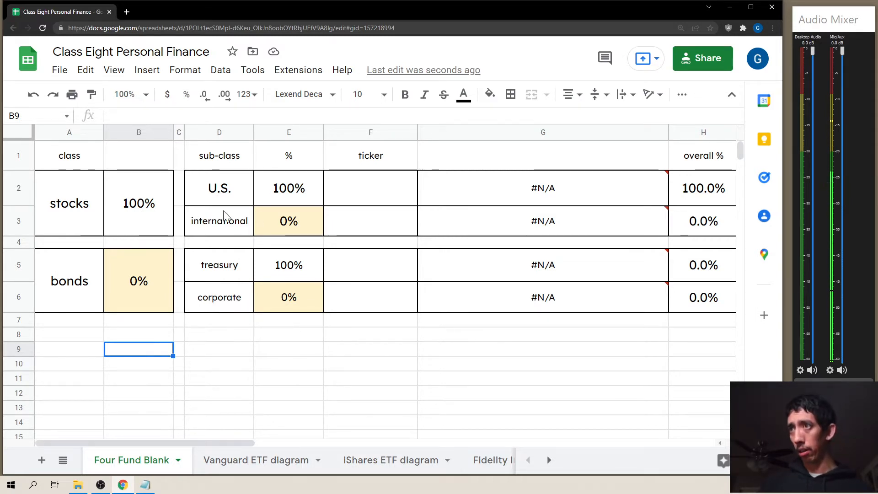
Examine the formula that derives the stocks percentage from the bonds percentage.
left_click(153, 279)
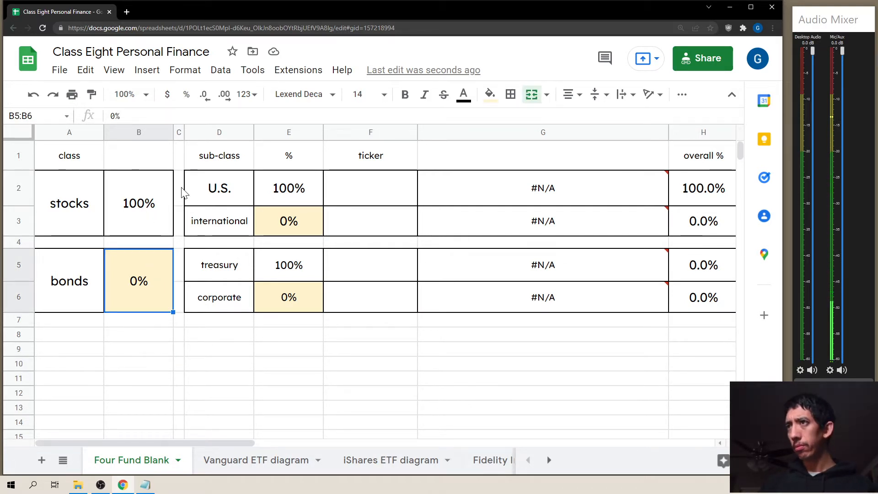
left_click(162, 211)
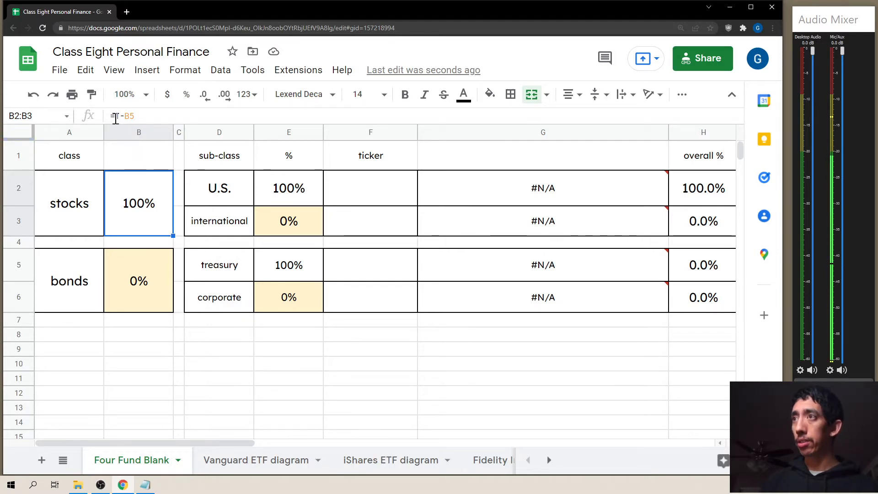
left_click_drag(115, 118, 136, 117)
left_click(146, 119)
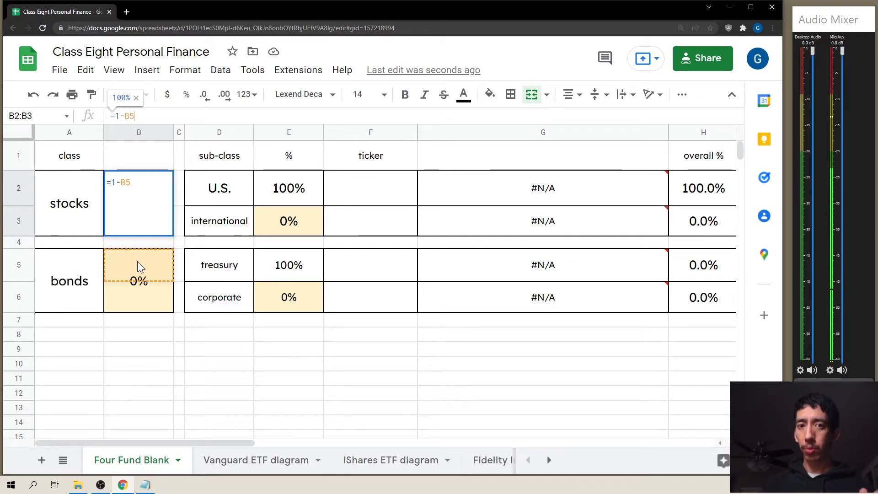
left_click(154, 320)
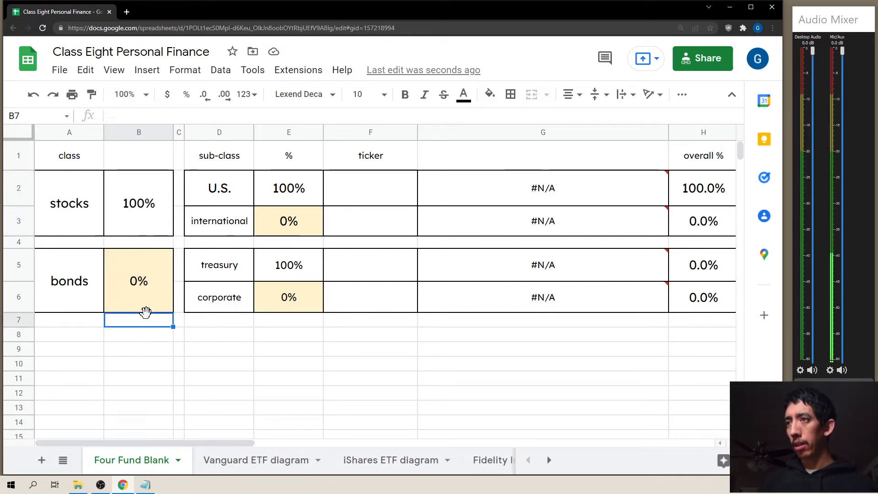
Try bonds allocations of 27%, 17% and 7% in turn in the bonds percentage cell.
left_click(144, 291)
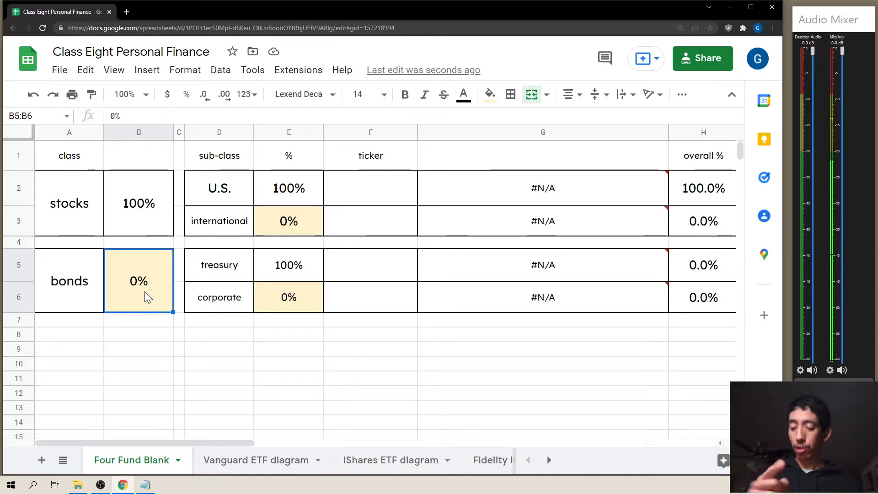
type("2")
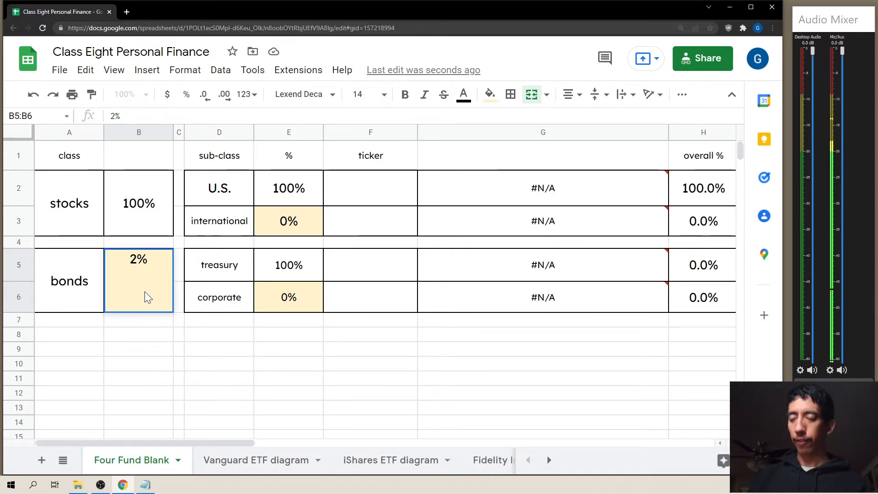
type("7")
key("Return")
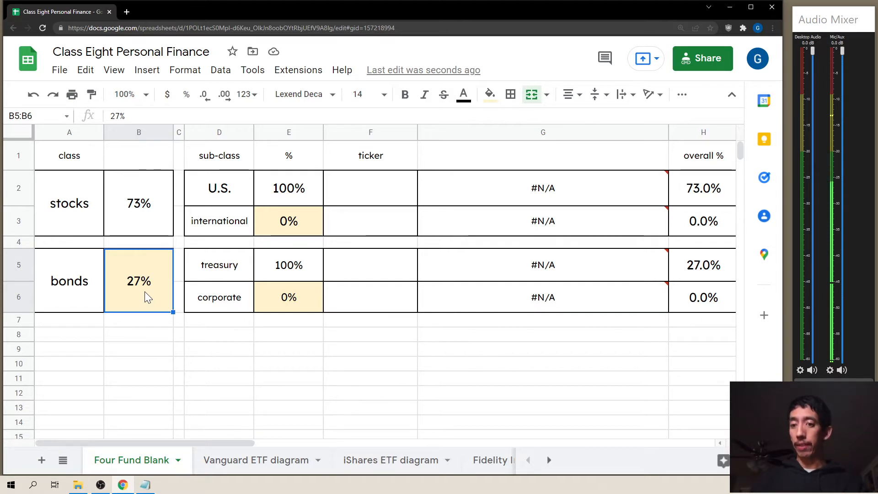
type("17")
key("Return")
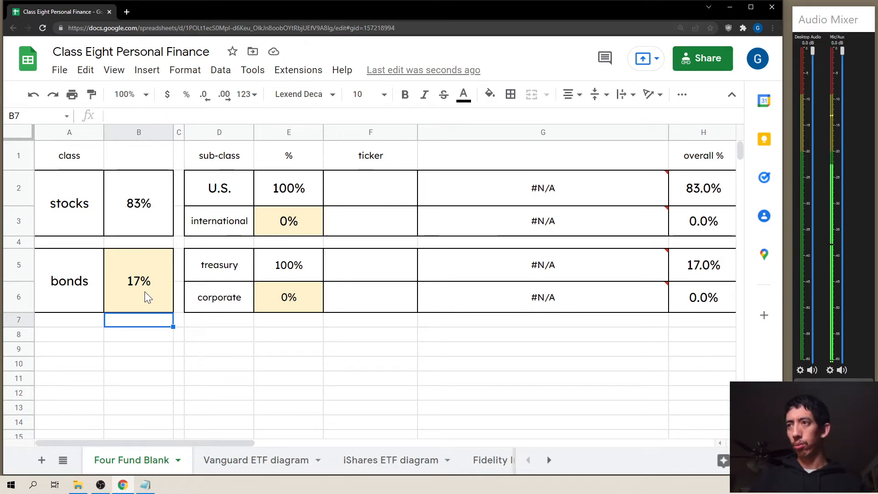
left_click(145, 292)
type("7")
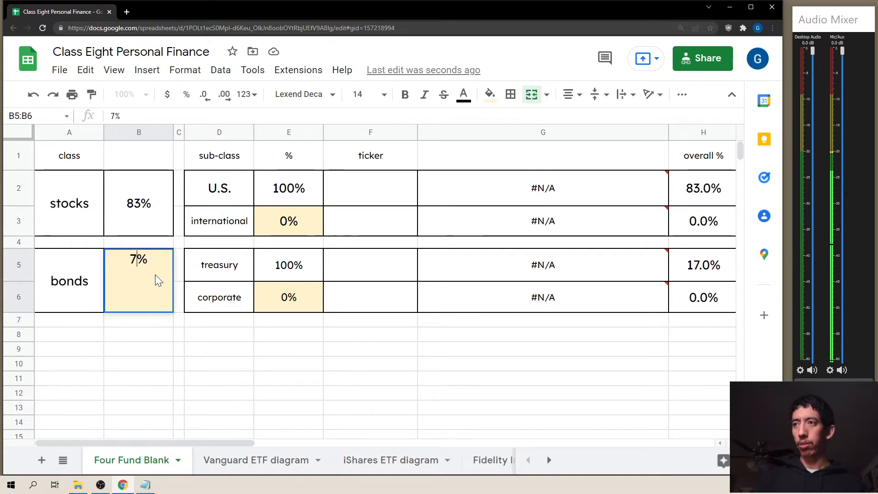
key("Return")
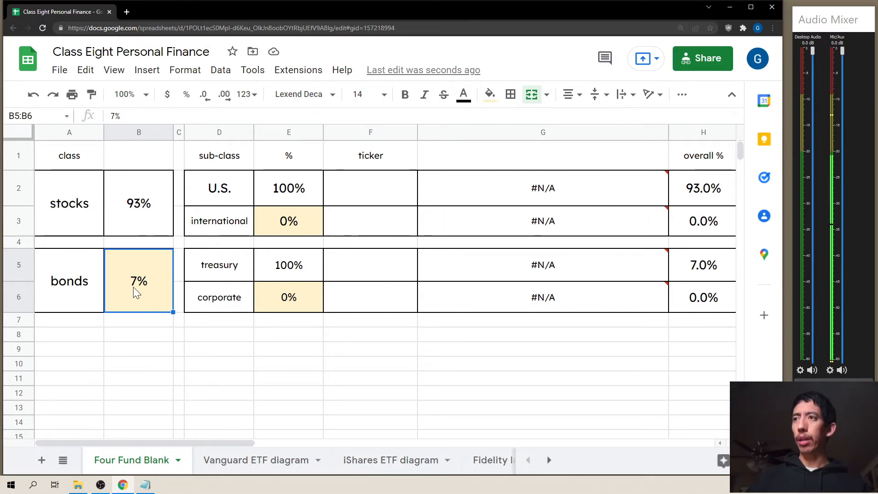
Set the bonds allocation to 20% and widen the browser window slightly.
type("20")
key("Return")
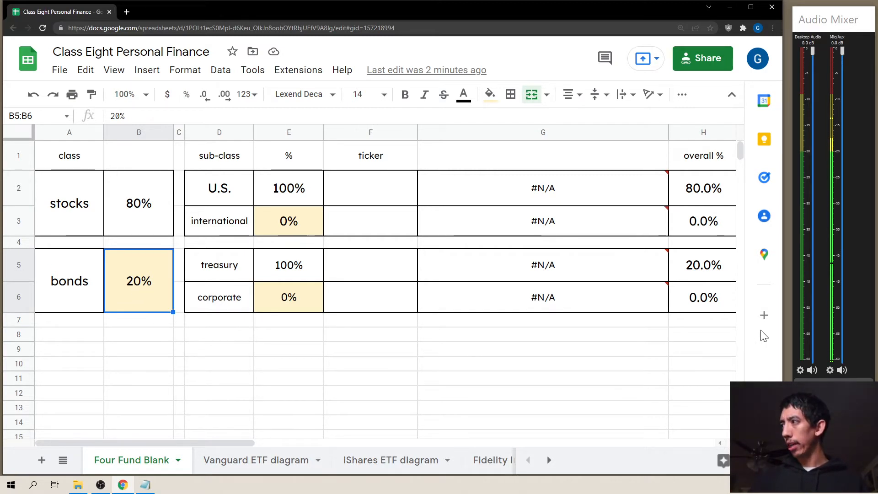
left_click_drag(783, 327, 792, 327)
Open the Vanguard ETF diagram sheet at 60% zoom and examine its VOO and VXF blocks.
left_click(378, 186)
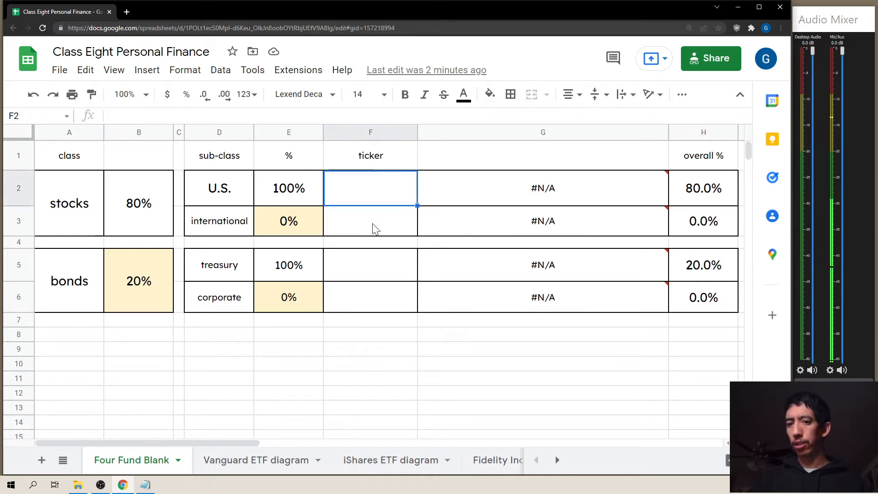
left_click(374, 227)
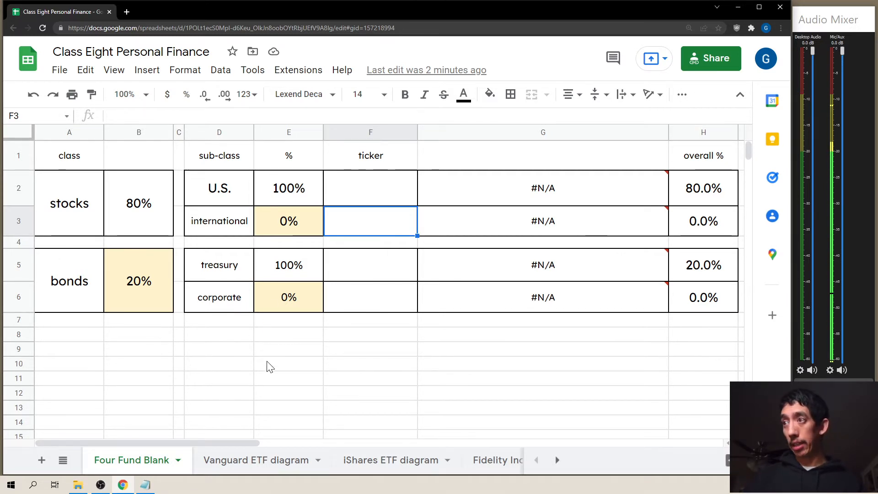
left_click(255, 462)
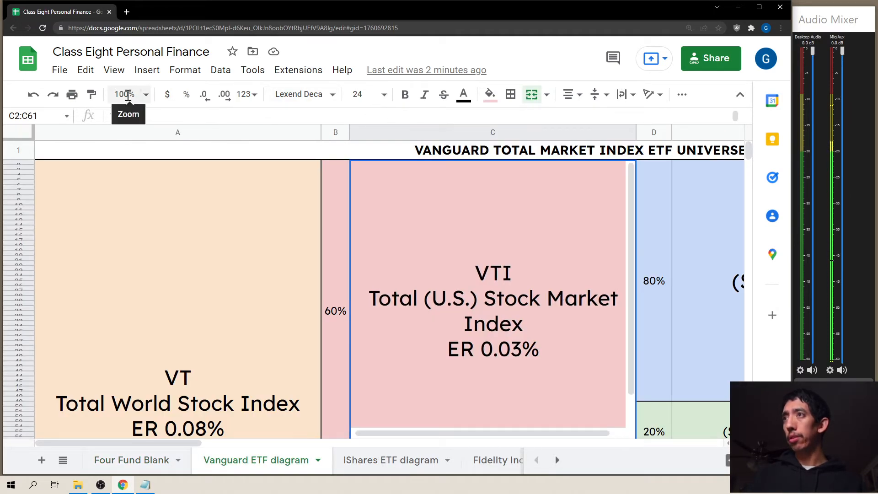
left_click(132, 96)
type("60")
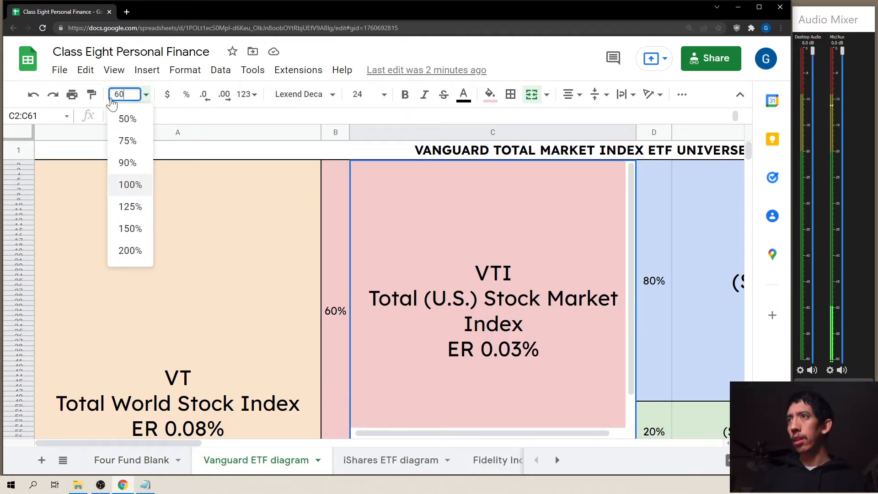
key("Return")
left_click(488, 221)
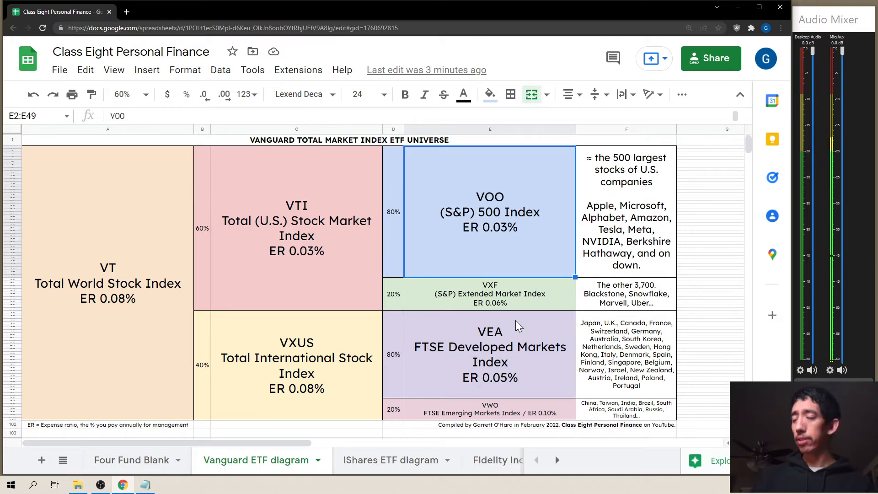
left_click(506, 297)
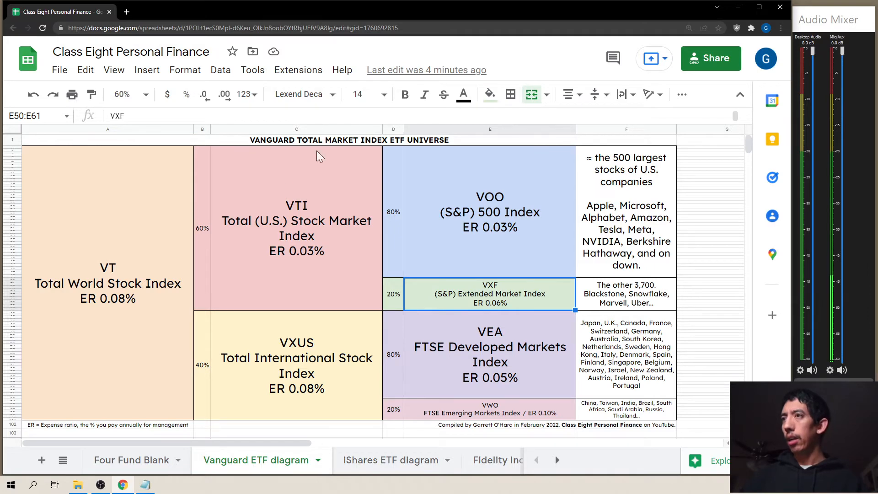
Return to the Four Fund Blank sheet at 100% zoom and set the international stock percentage to 40%.
key("ctrl+shift+Page_Up")
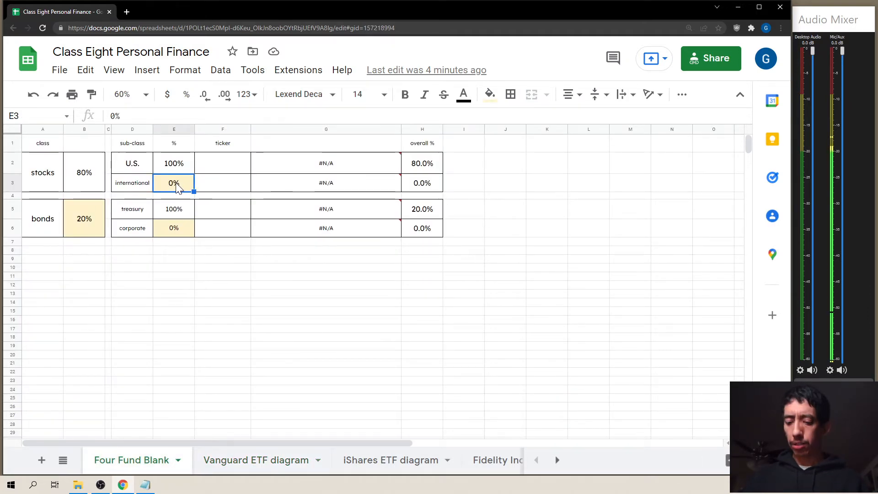
left_click(146, 95)
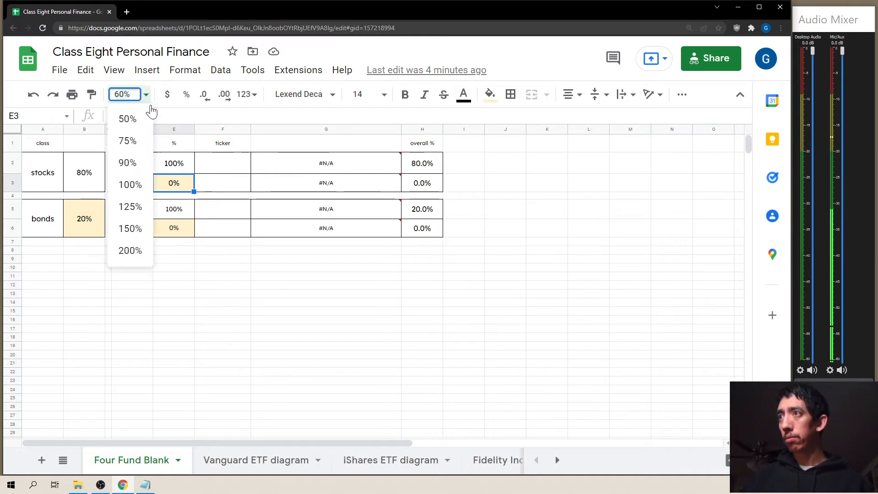
left_click(140, 189)
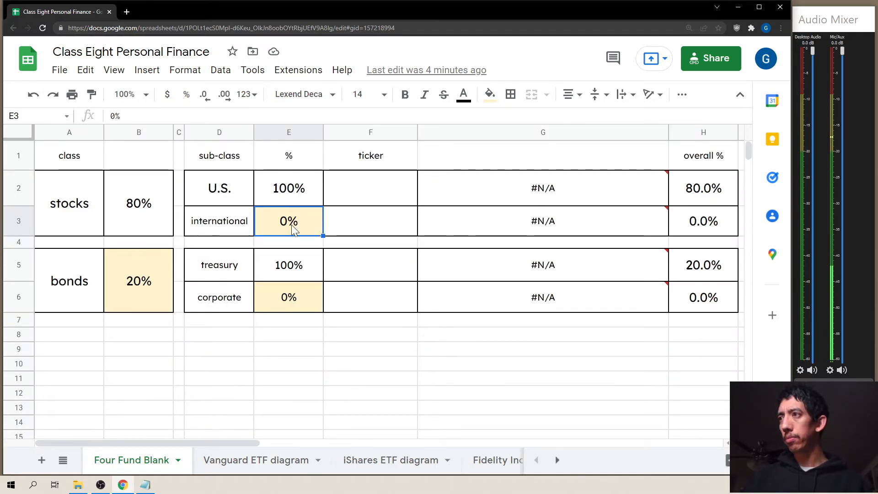
type("40")
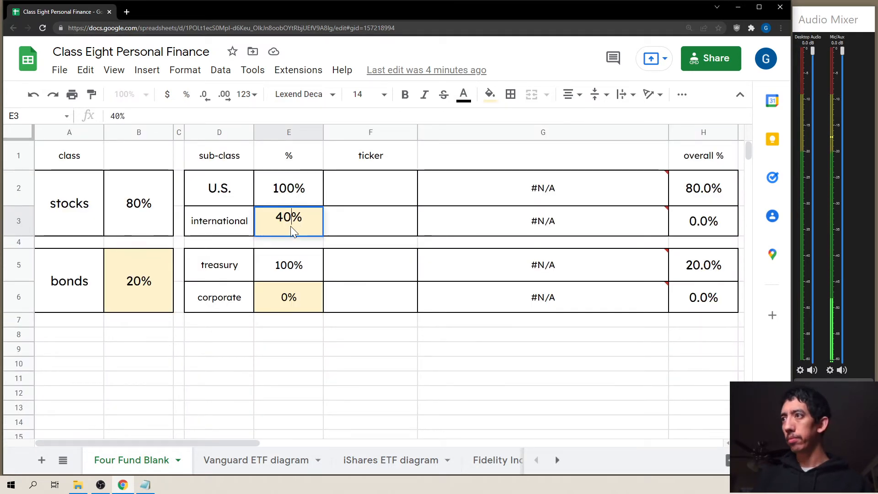
key("Return")
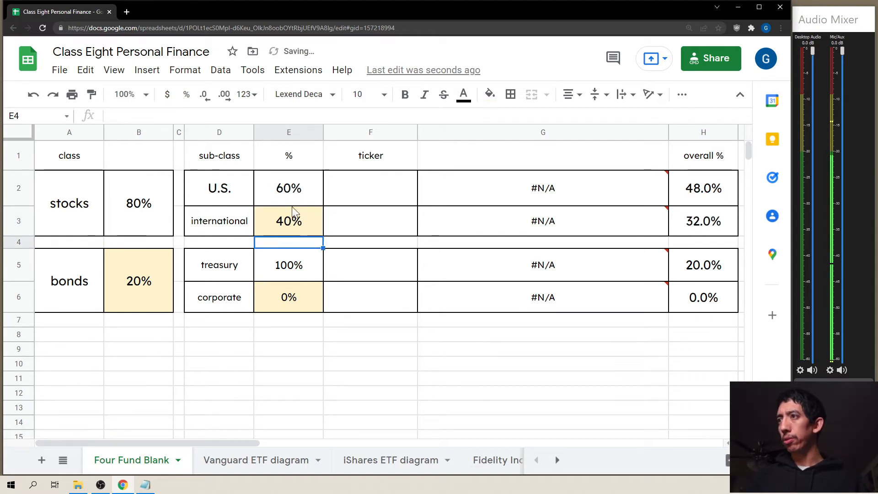
Examine the formula in E2 that derives the U.S. stock percentage from the international percentage.
left_click(289, 222)
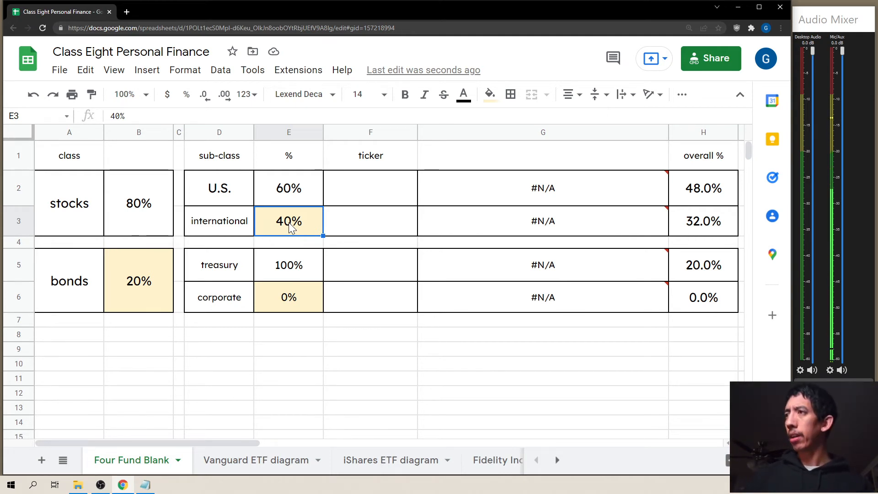
left_click(364, 192)
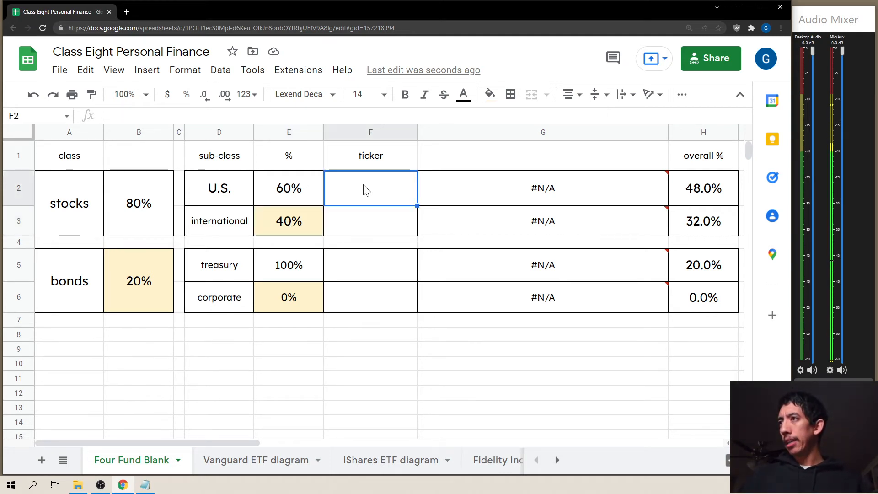
left_click(303, 194)
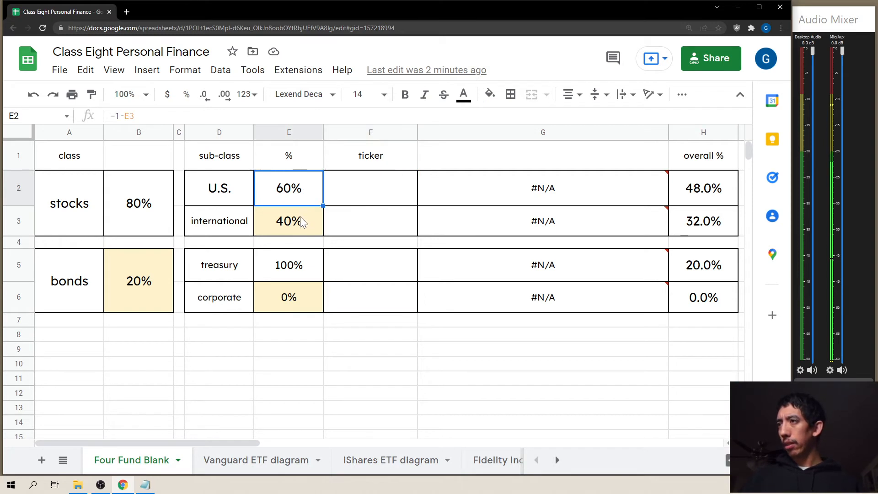
left_click(300, 222)
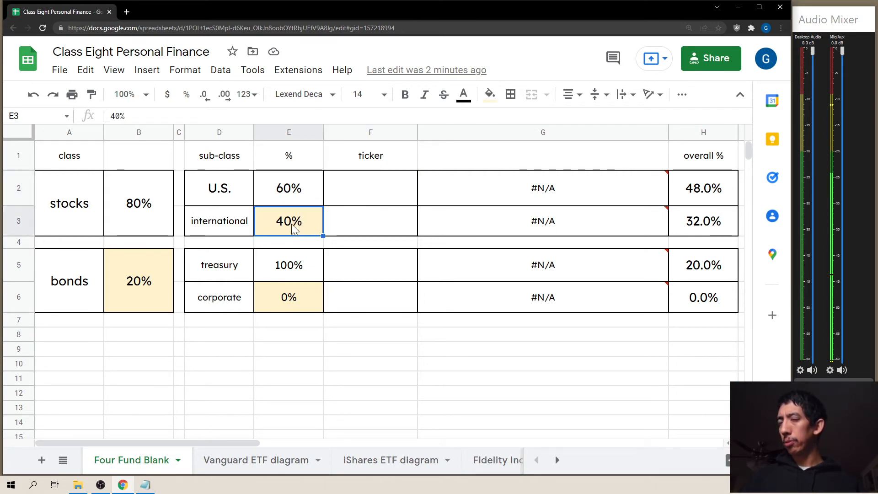
left_click(301, 197)
double_click(296, 186)
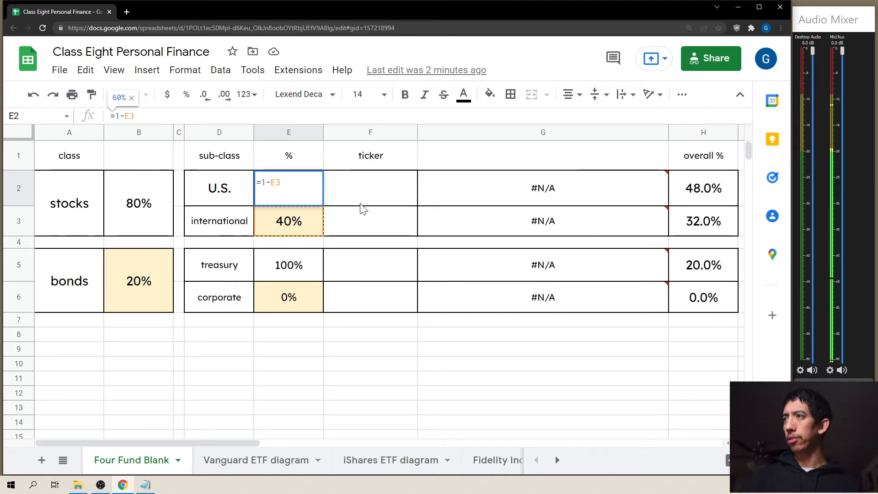
Inspect the function name, ticker reference and "name" attribute of the GOOGLEFINANCE formula in G2, leaving it unedited.
left_click(464, 205)
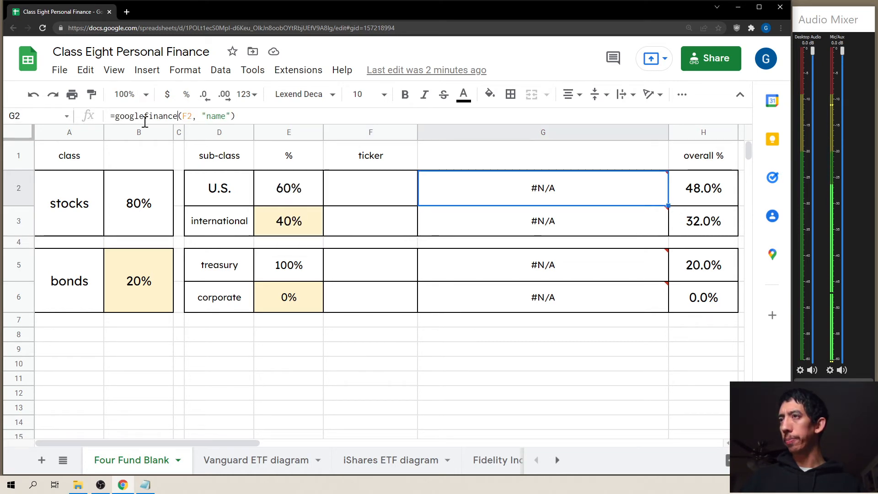
left_click_drag(177, 116, 98, 115)
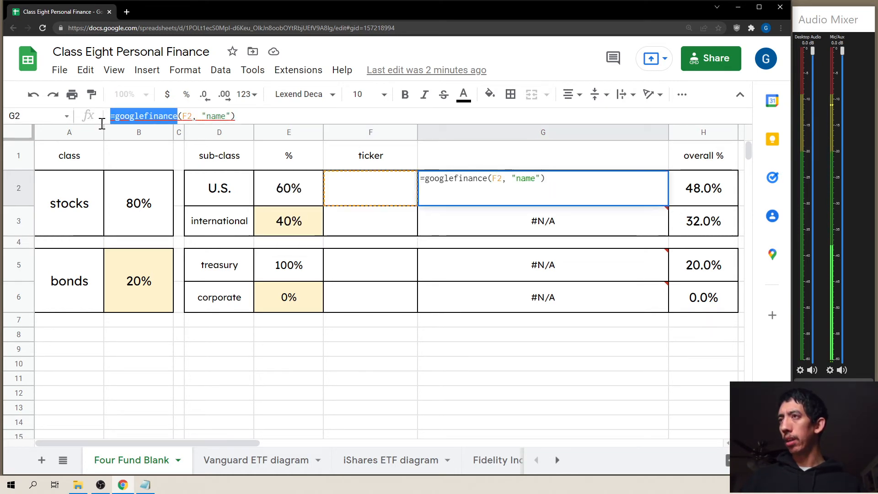
left_click(188, 116)
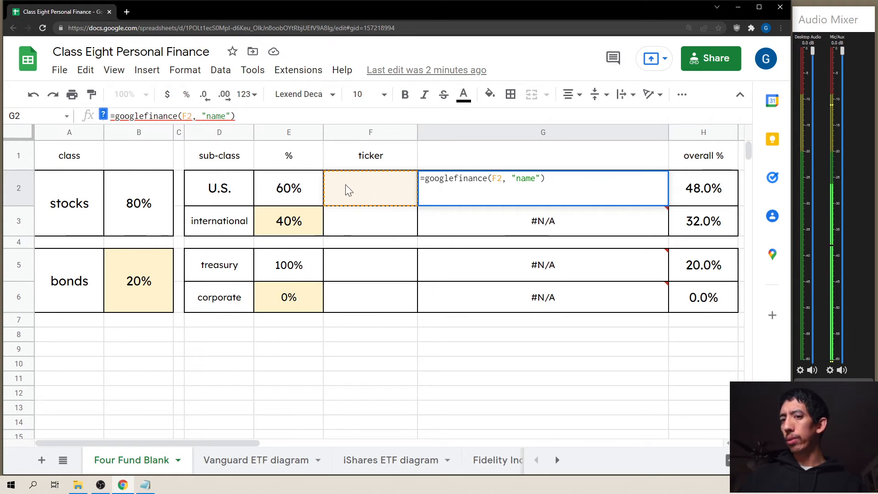
left_click(514, 179)
double_click(524, 179)
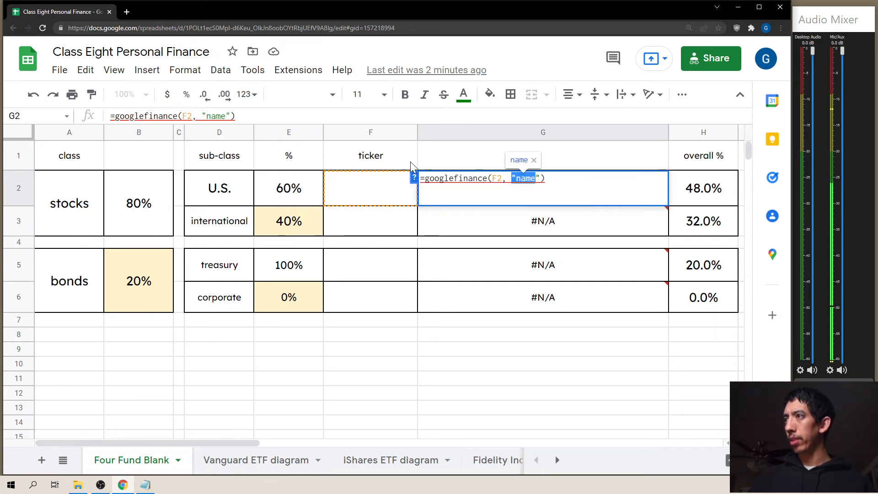
key("Escape")
Enter VTI as the ticker for U.S. stocks in F2.
left_click(389, 187)
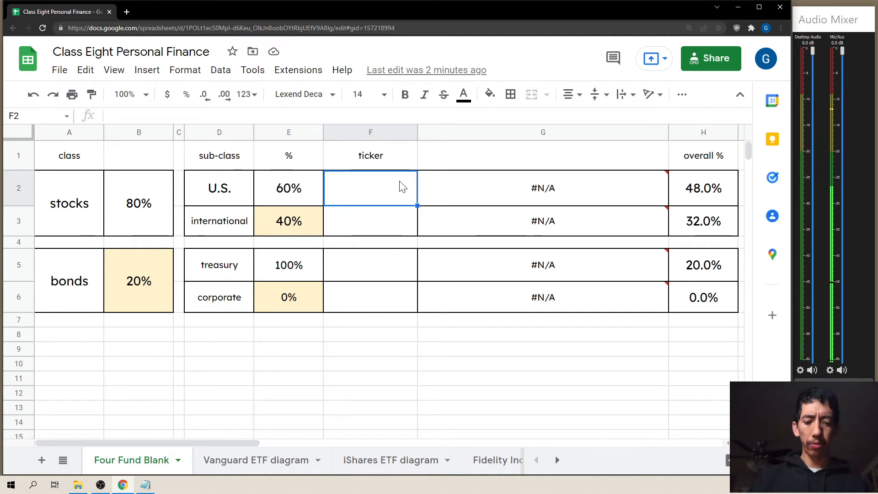
type("VTI")
key("Return")
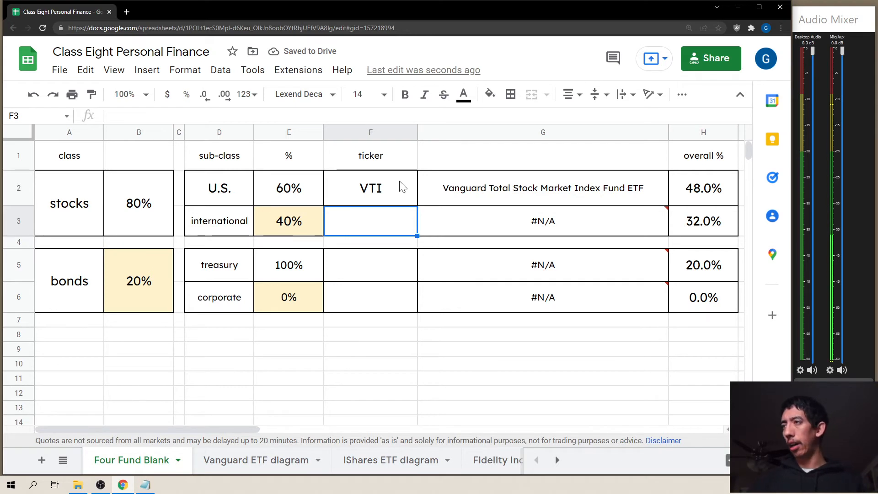
Remove the "name" attribute from the GOOGLEFINANCE formula in G2, keeping only the F2 reference.
left_click(402, 186)
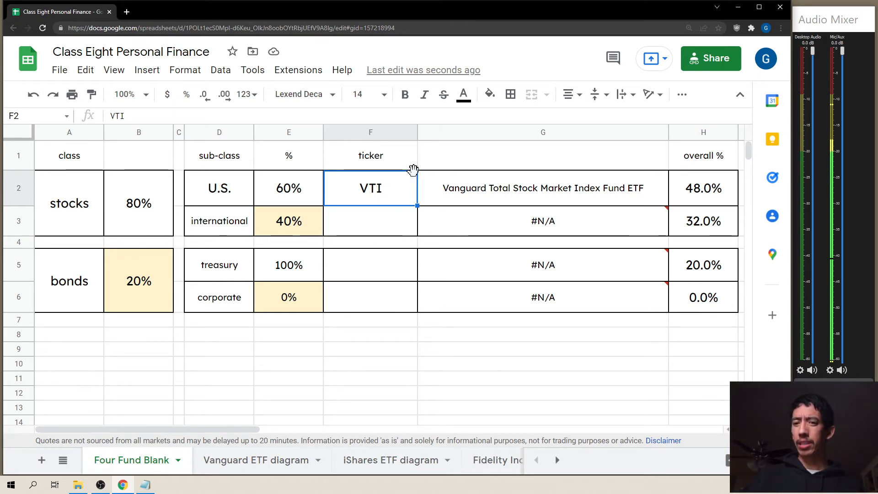
left_click(492, 191)
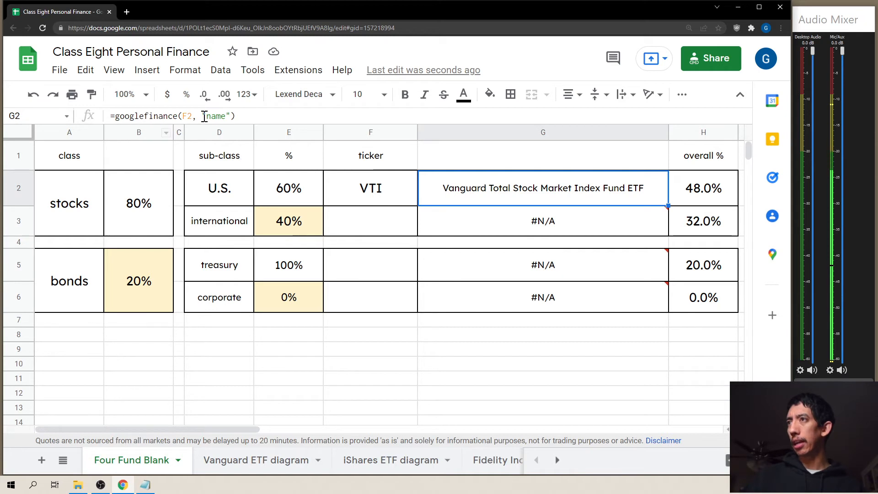
left_click_drag(230, 118, 193, 118)
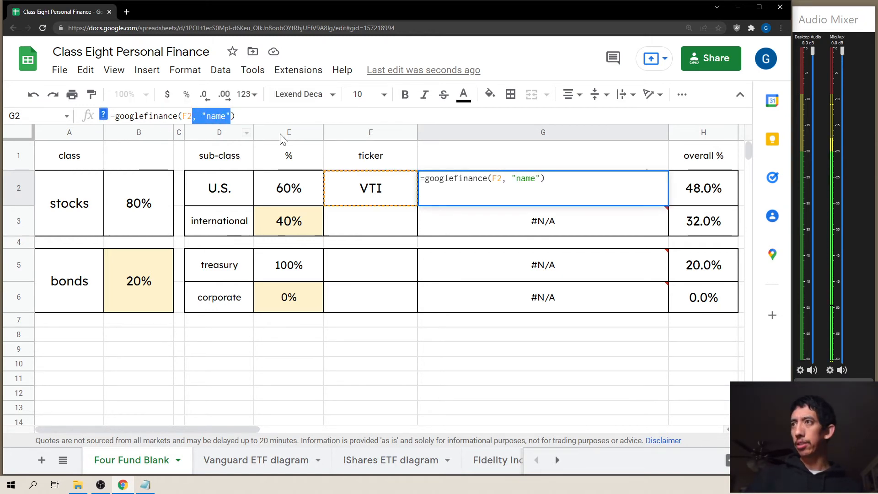
key("BackSpace")
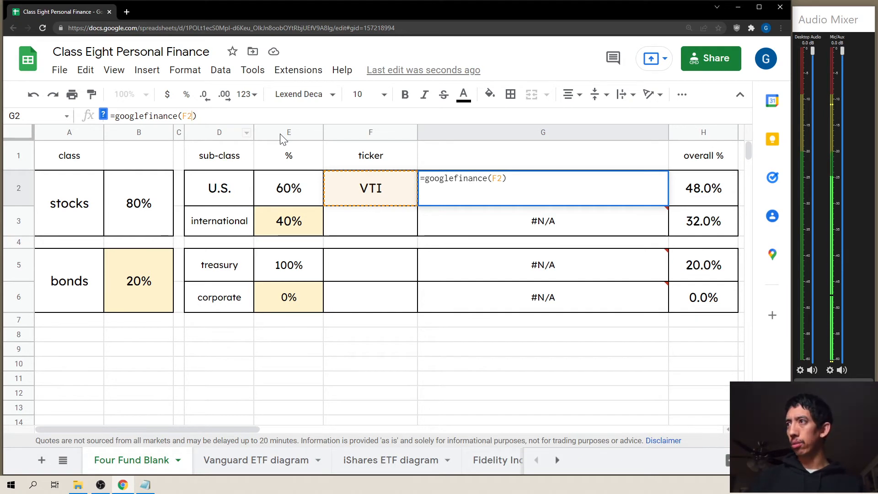
key("Return")
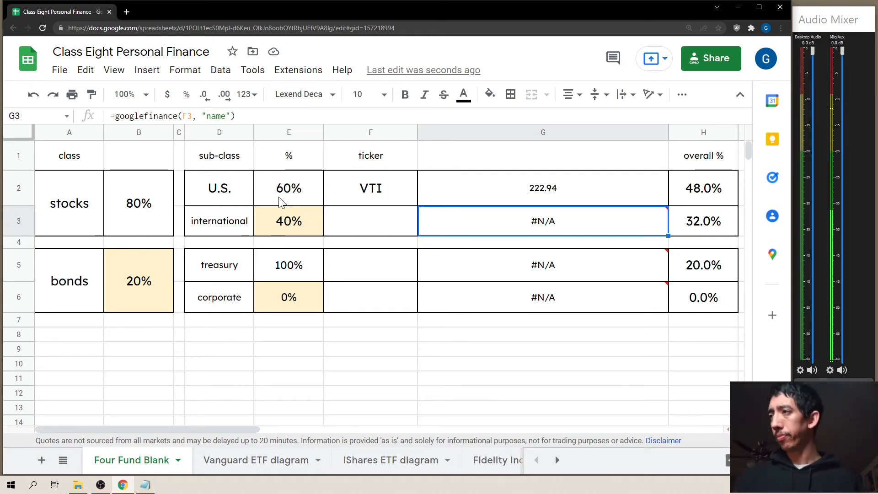
Restore the fund-name formula in G2 by copying the formula from G3 into it.
key("ctrl+c")
key("Up")
key("ctrl+v")
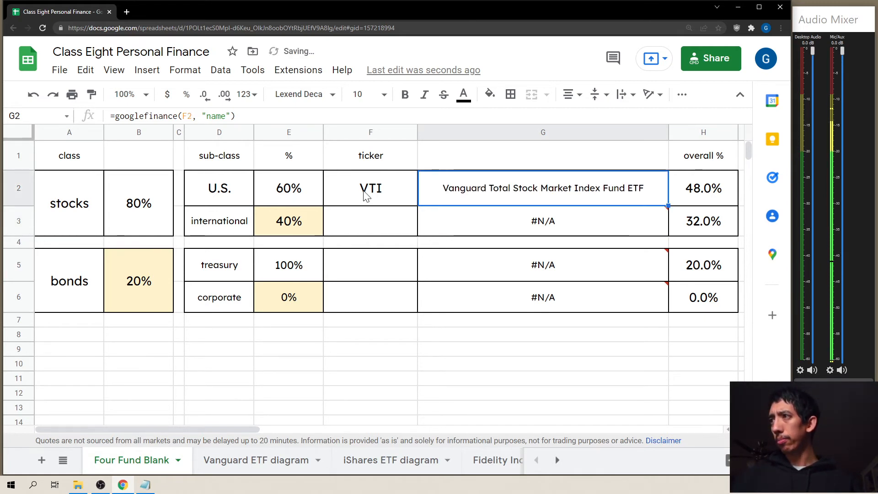
Enter VXUS as the ticker for international stocks in F3.
left_click(367, 228)
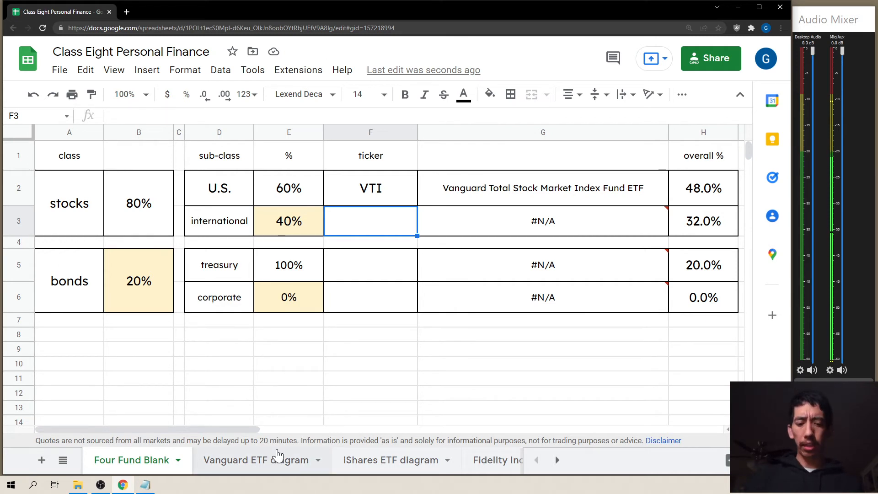
type("VXUS")
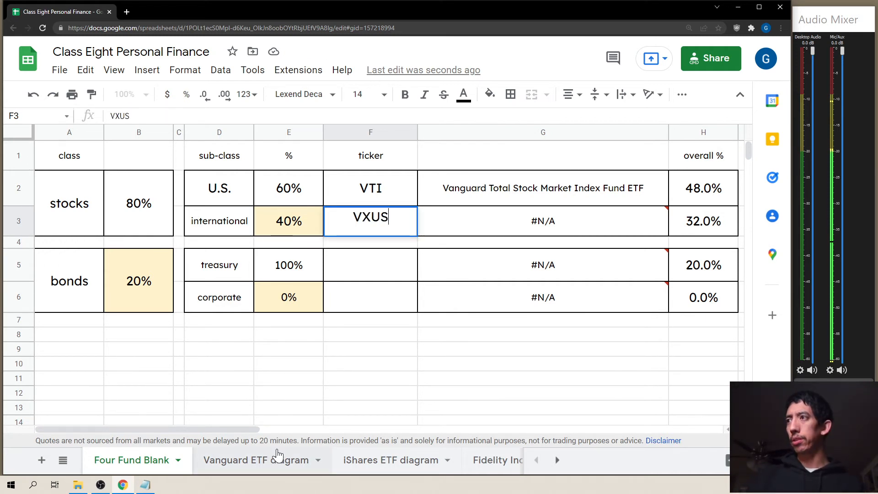
key("Return")
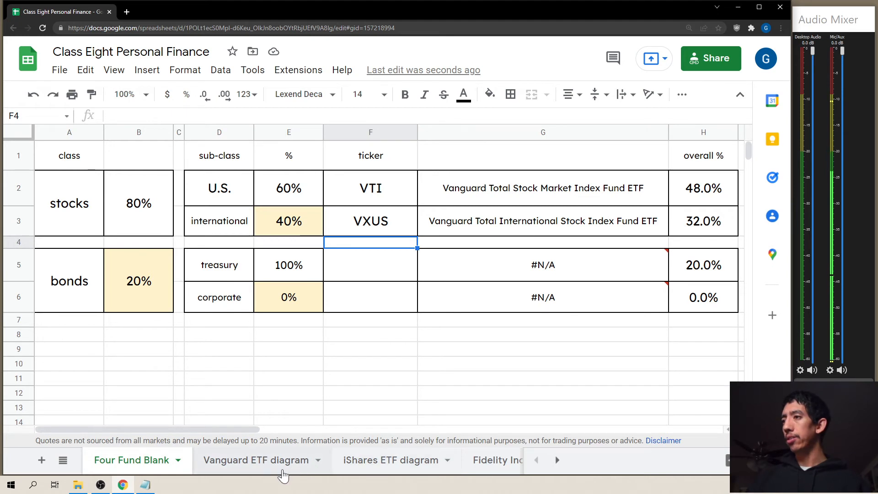
View the Vanguard ETF diagram sheet at 60% zoom and compare the VXUS, VEA and VWO international funds.
left_click(282, 471)
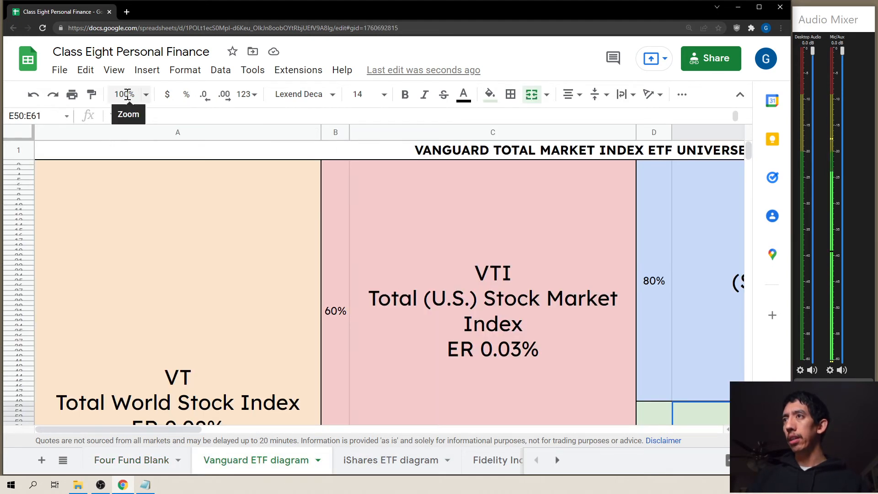
left_click(127, 94)
type("60")
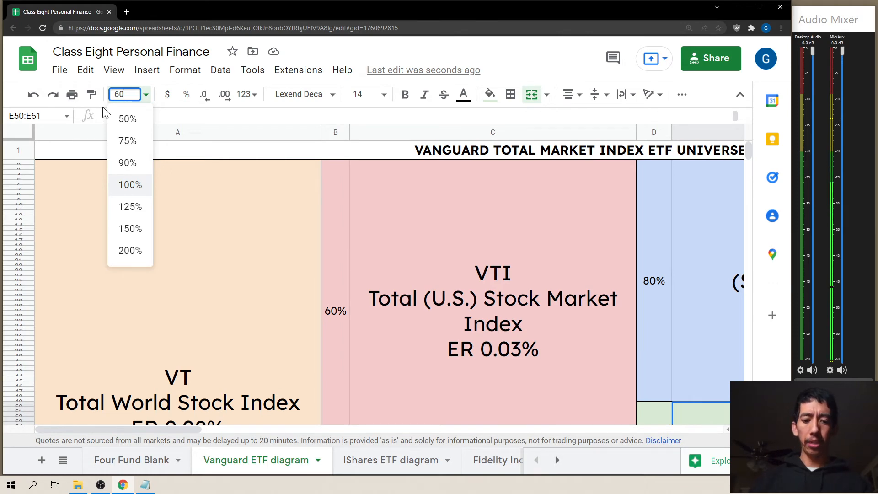
type("%")
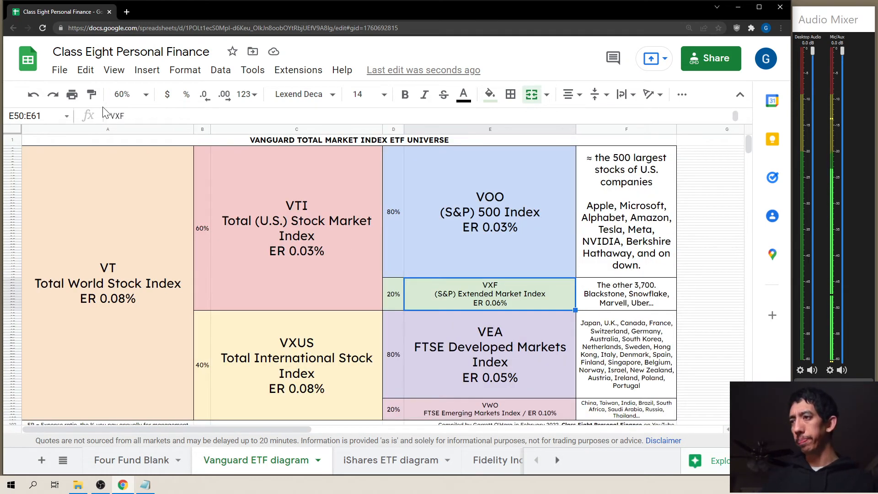
left_click(319, 356)
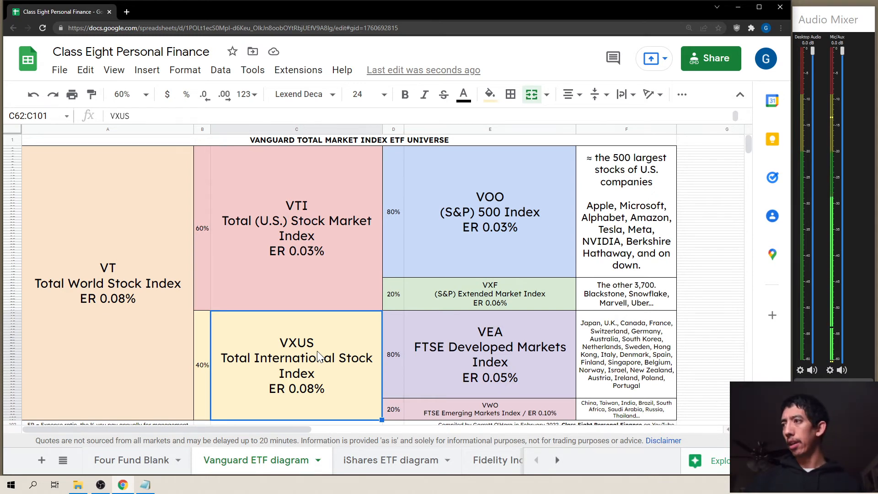
left_click(476, 346)
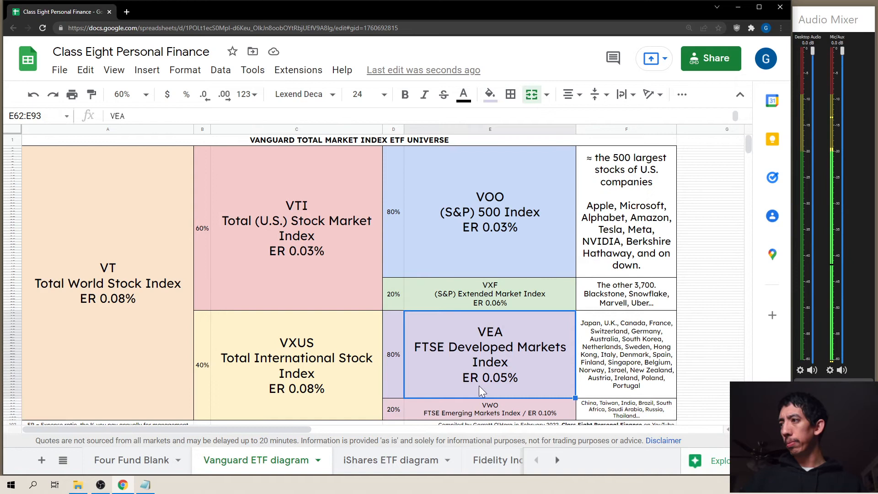
left_click(483, 410)
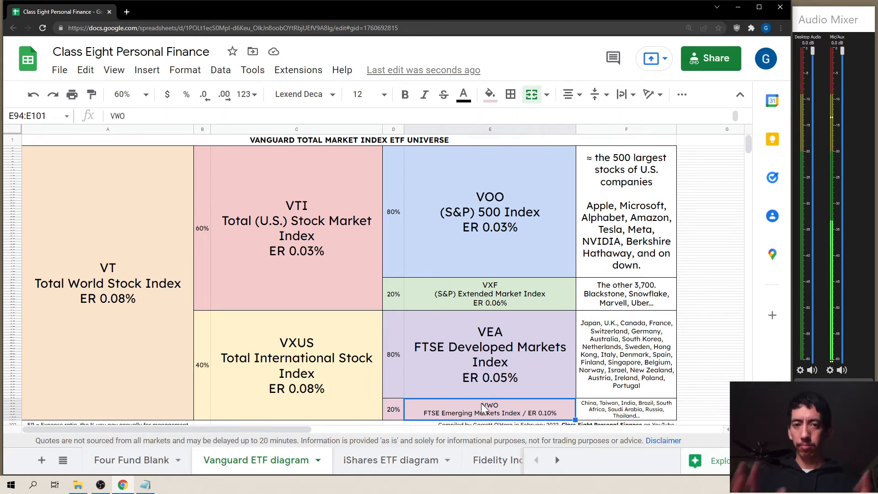
left_click(498, 383)
left_click(494, 414)
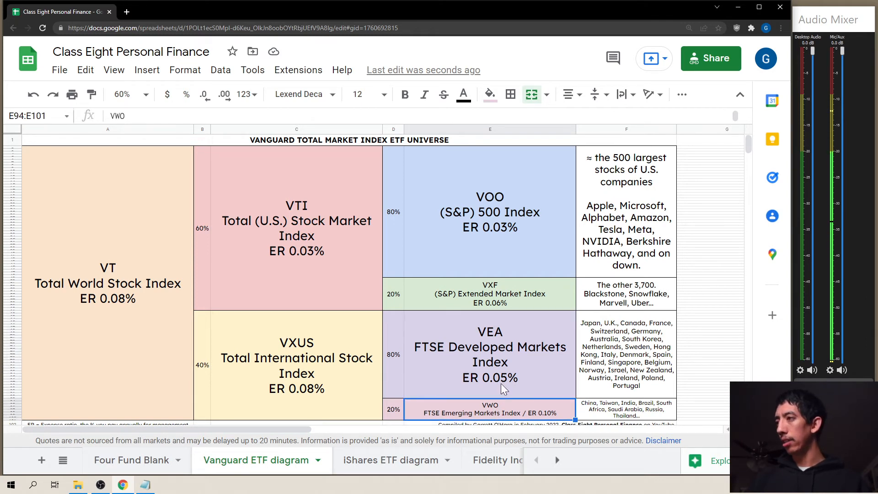
left_click(501, 383)
left_click(505, 413)
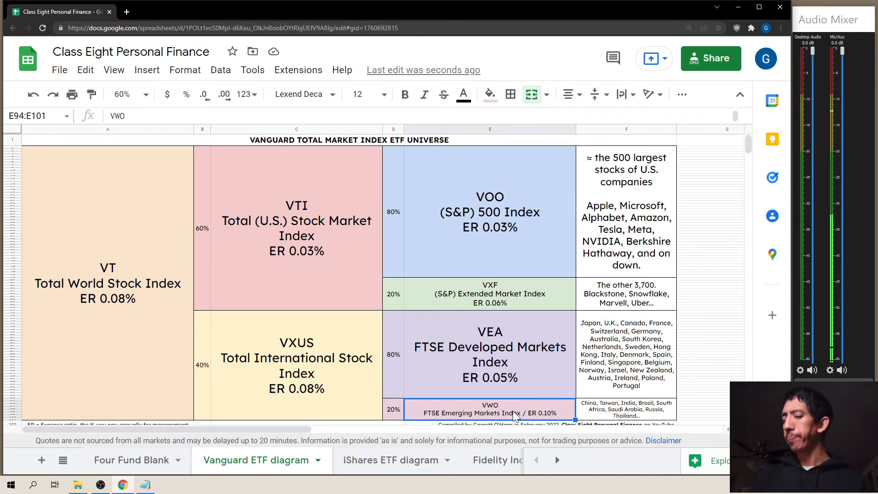
left_click(515, 364)
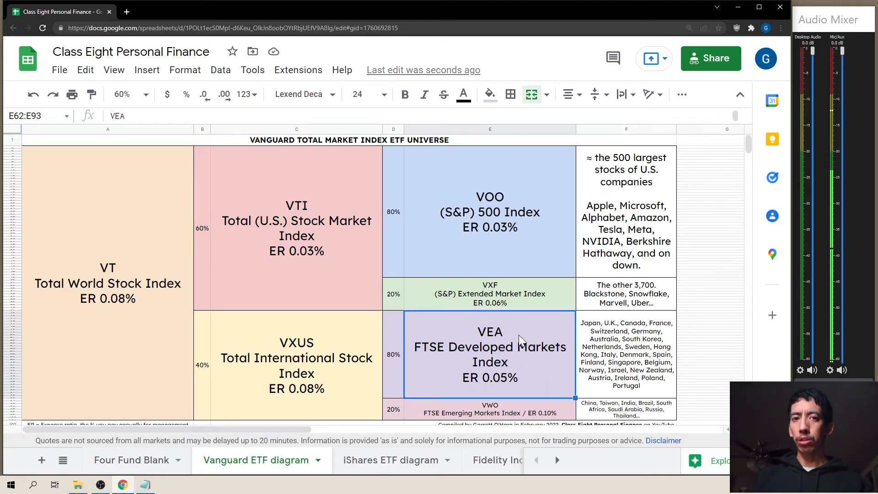
left_click(523, 405)
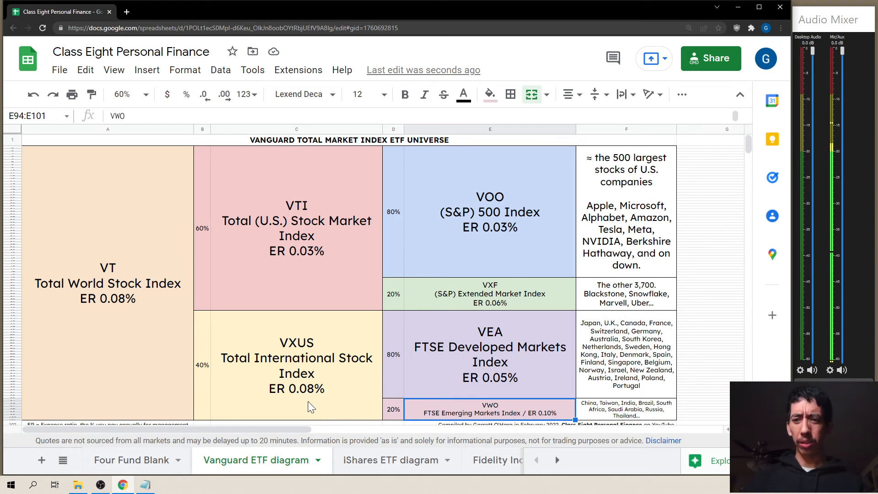
Return to the Four Fund Blank sheet at 100% zoom and set the international stock ticker in F3 to VEA.
left_click(157, 469)
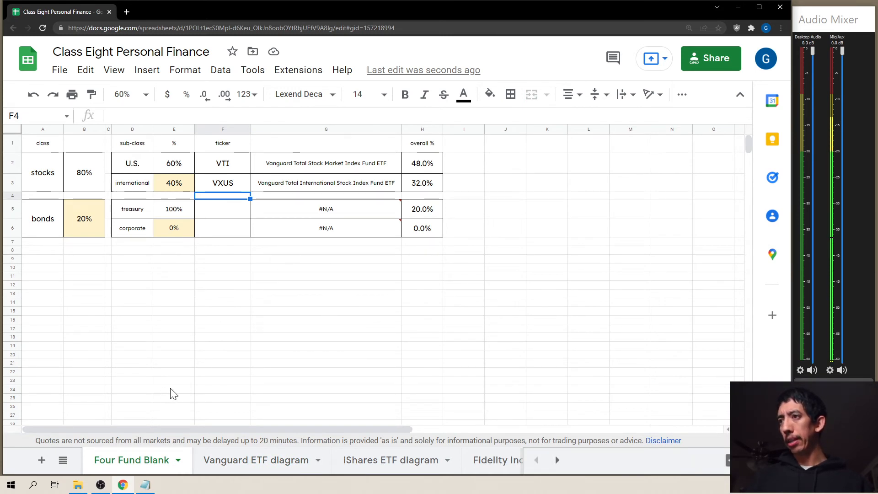
left_click(146, 95)
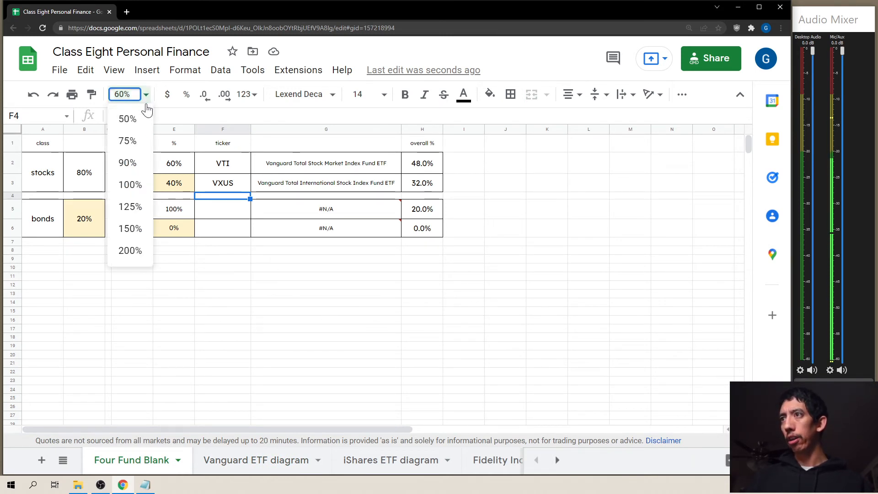
left_click(131, 184)
left_click(359, 215)
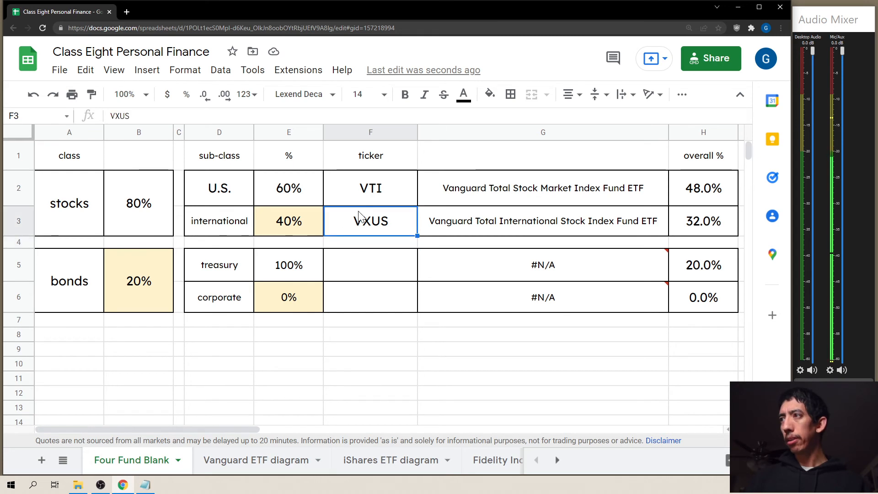
type("VEA")
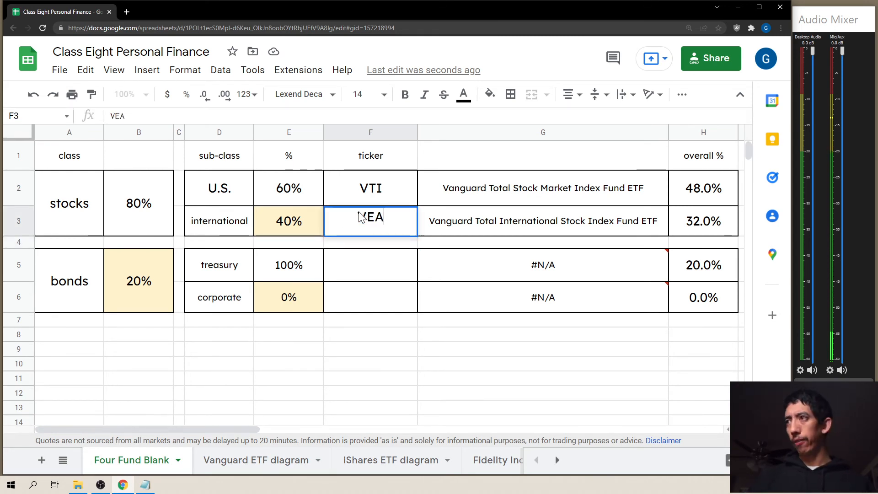
key("Return")
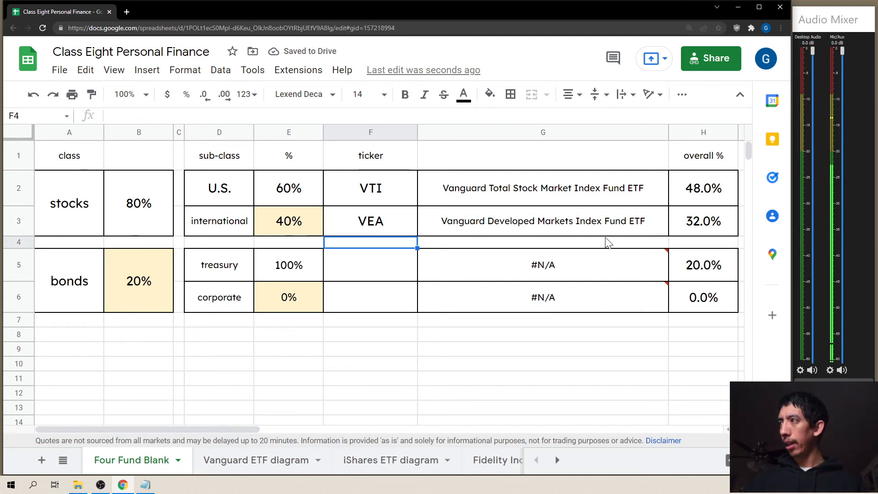
Examine the overall percentage formula in H2 and the bond, treasury and corporate percentages, leaving them unedited.
left_click(686, 193)
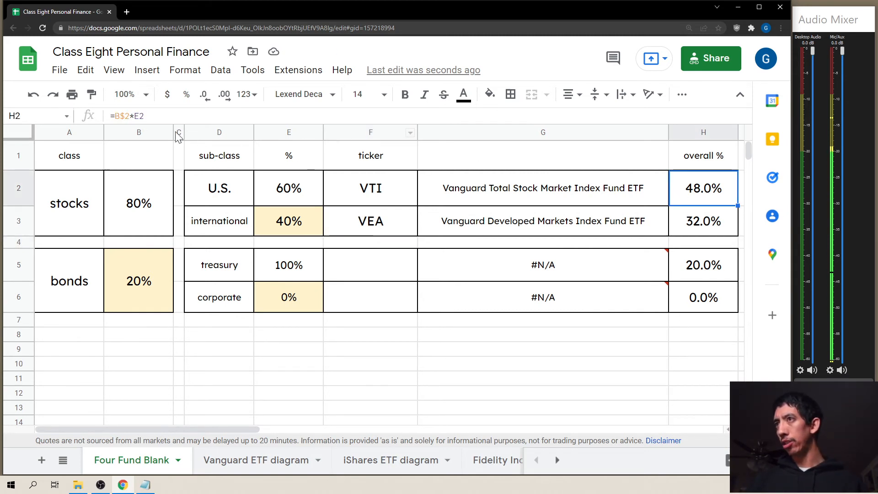
left_click(127, 116)
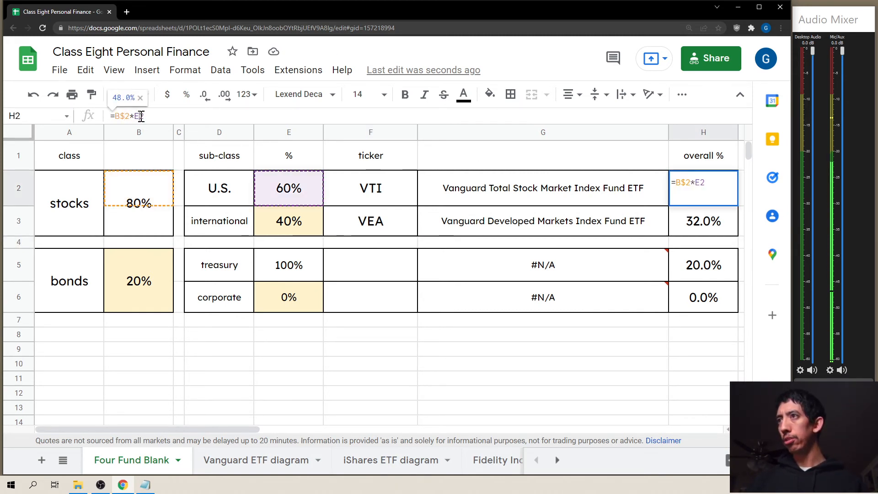
left_click(624, 156)
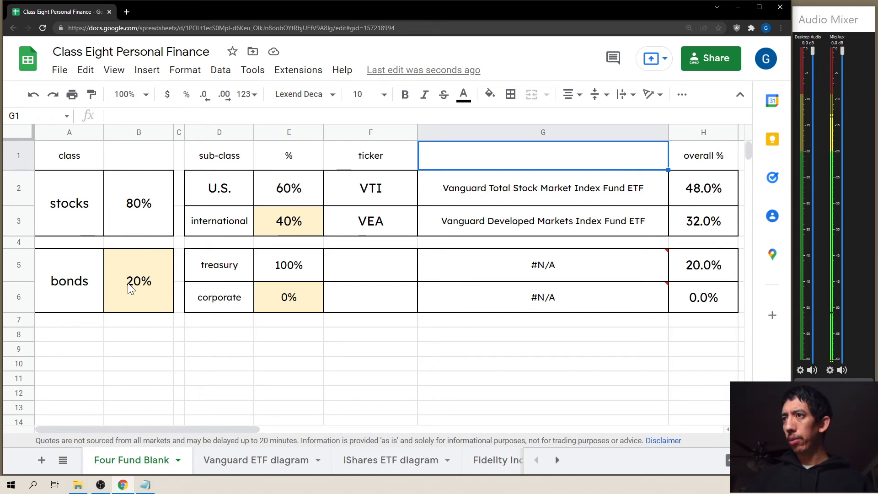
left_click(141, 286)
left_click(294, 274)
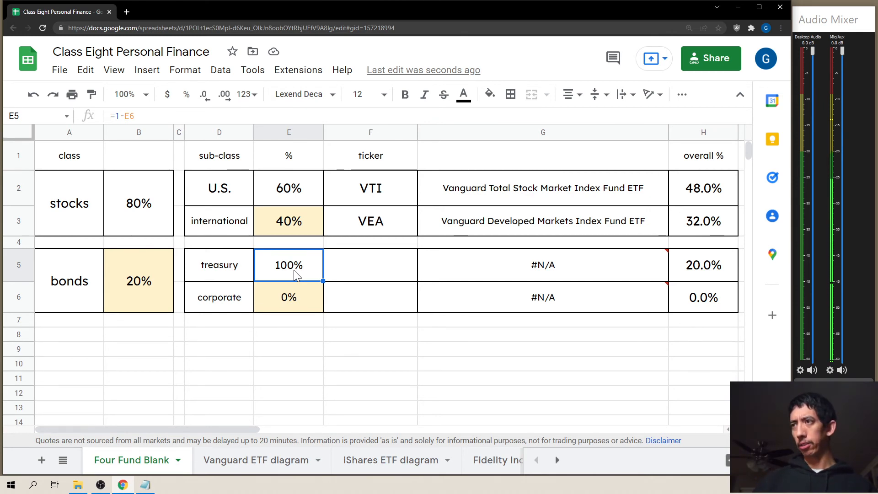
left_click(289, 295)
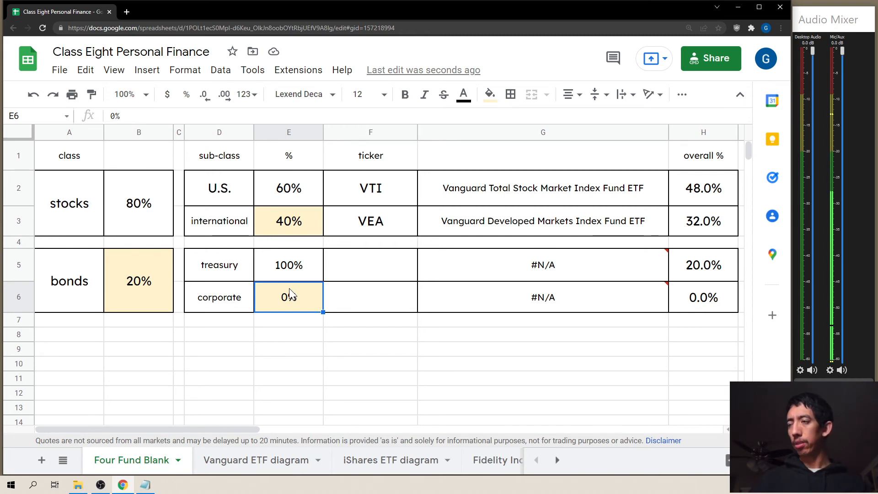
left_click(299, 273)
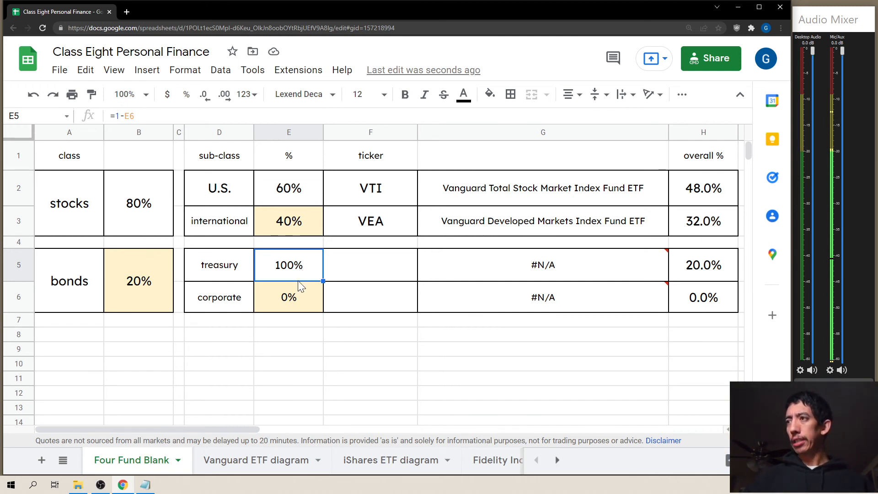
key("Down")
Enter BND as the ticker for treasury bonds in F5.
left_click(367, 270)
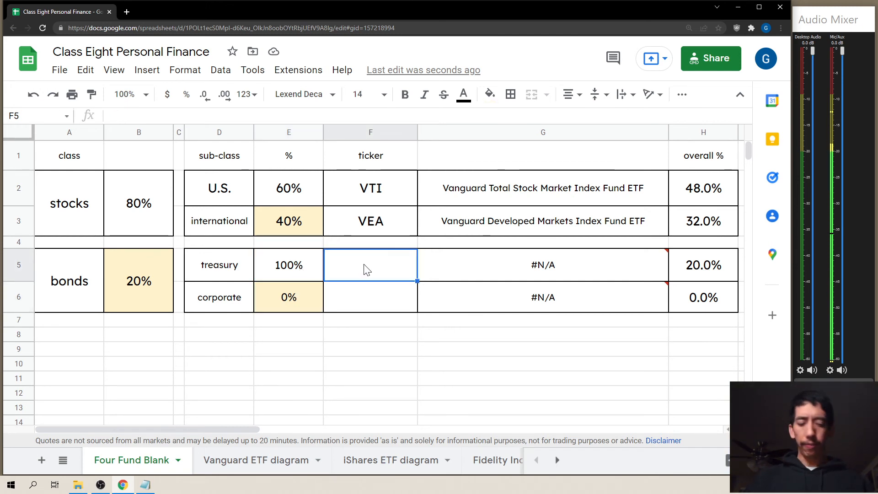
type("BND")
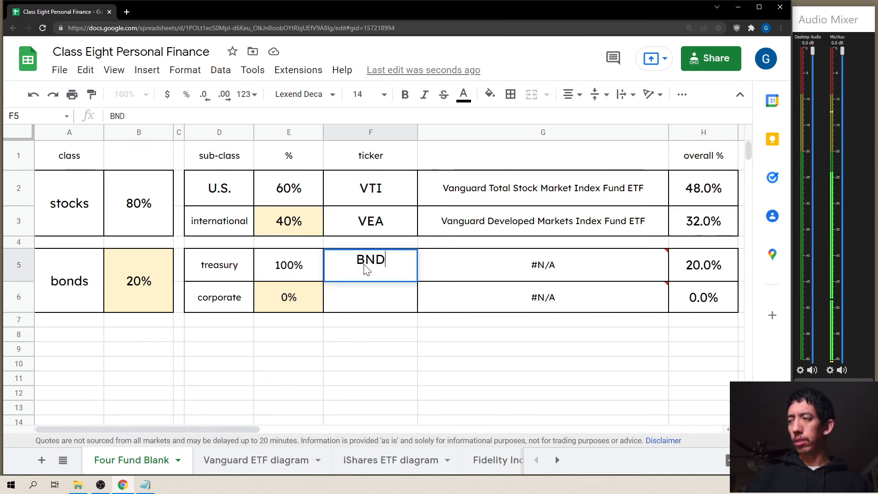
key("Return")
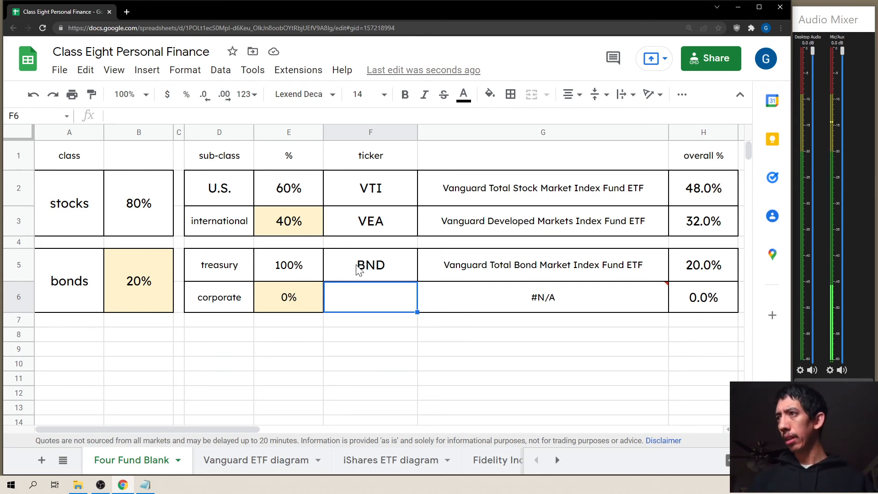
Review the treasury percentage formula in E5 and the corporate percentage in E6.
left_click(302, 269)
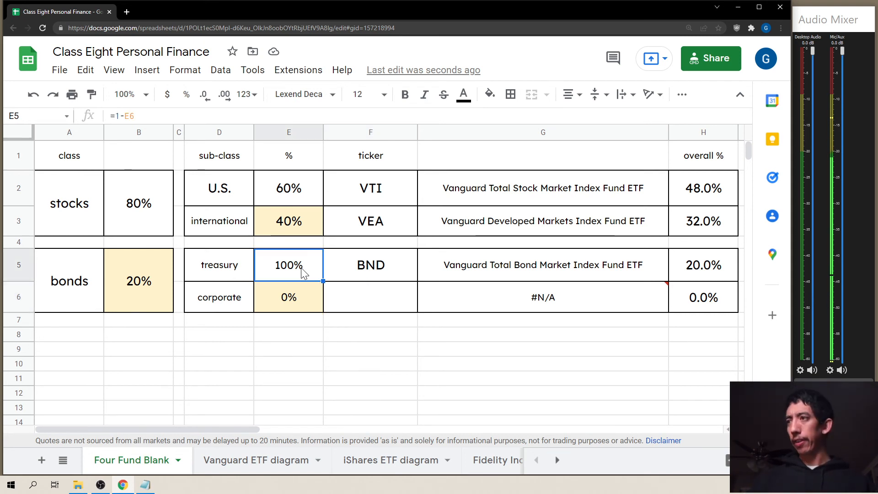
left_click(297, 297)
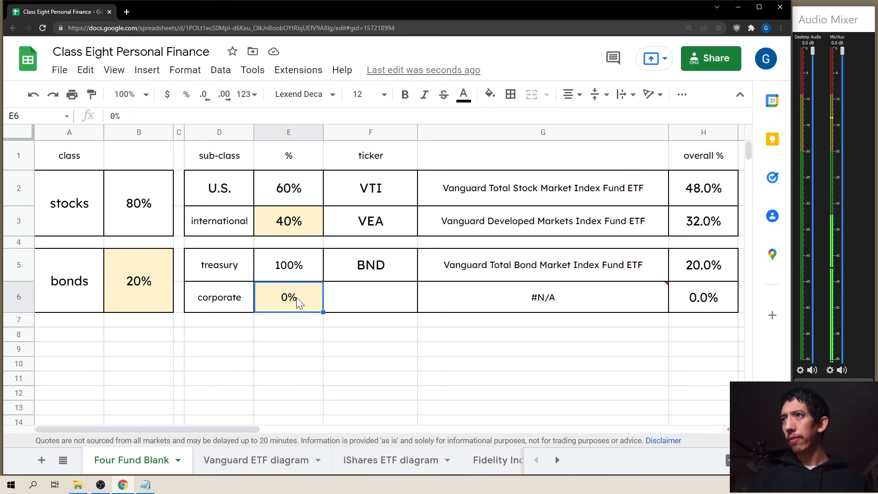
Set the corporate bond percentage in E6 to 50%.
type("50")
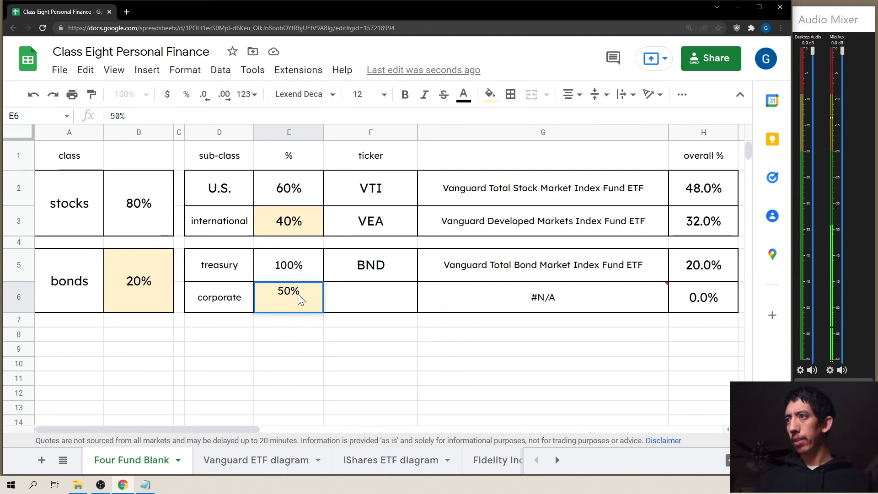
key("Return")
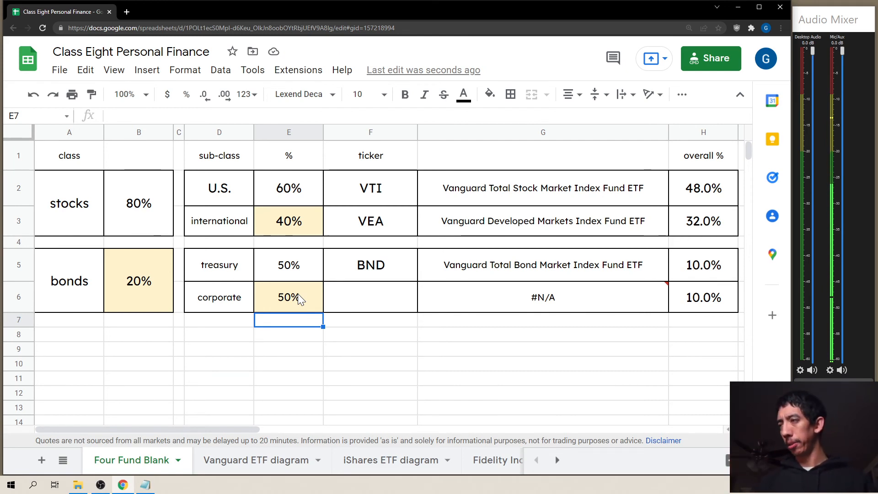
Replace the treasury bond ticker in F5 with VCIT.
left_click(382, 276)
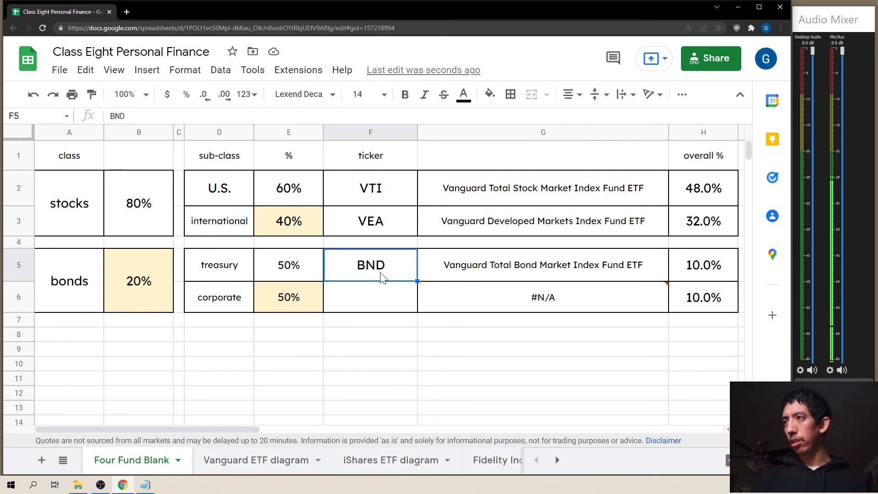
type("V")
key("BackSpace")
type("V")
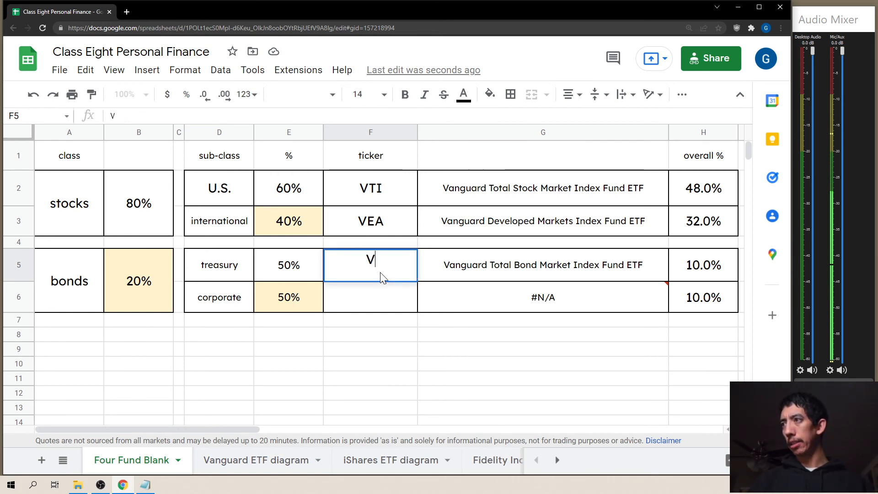
type("CIT")
key("Tab")
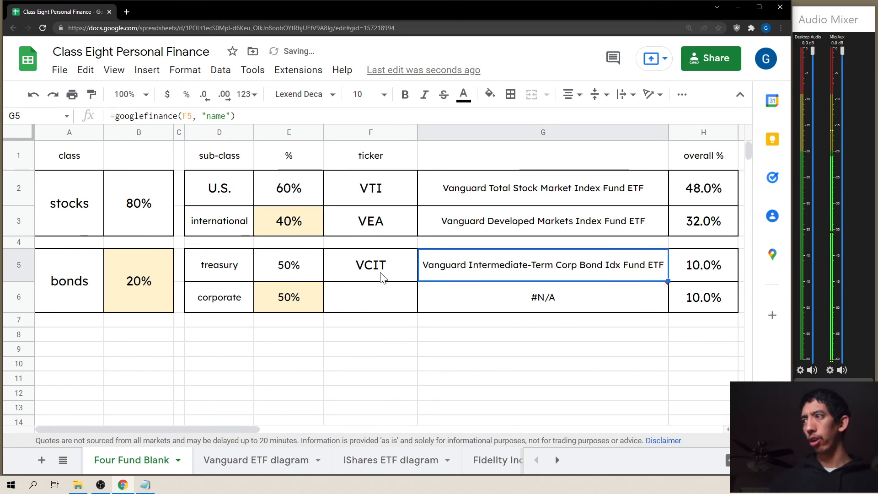
Change the treasury bond ticker in F5 to VGIT.
left_click(383, 278)
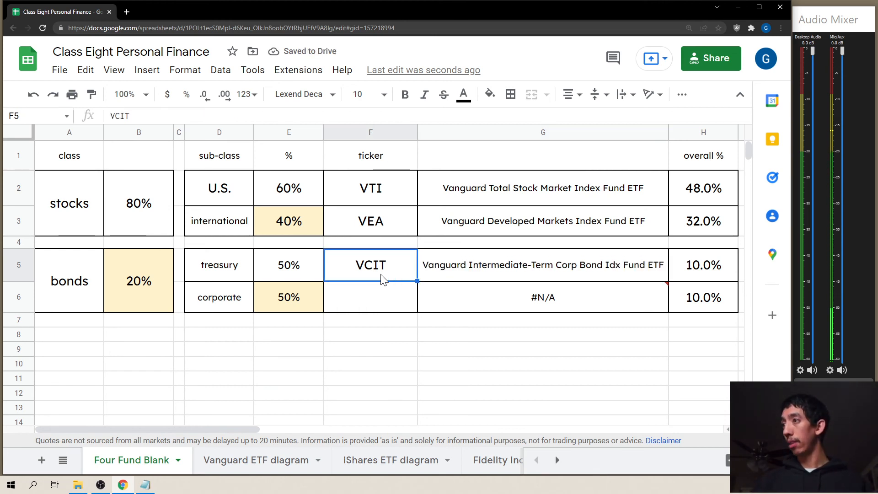
type("VGIT")
key("Return")
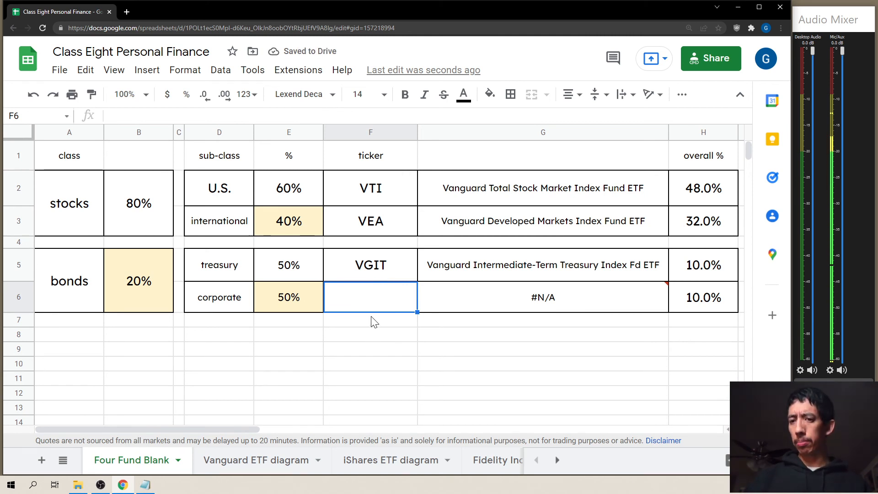
Enter VCIT as the ticker for corporate bonds in F6.
type("VCIT")
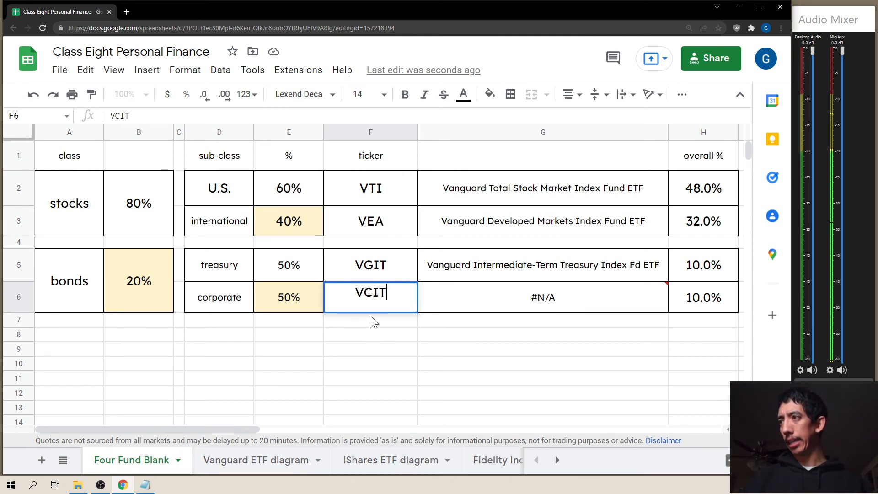
key("Tab")
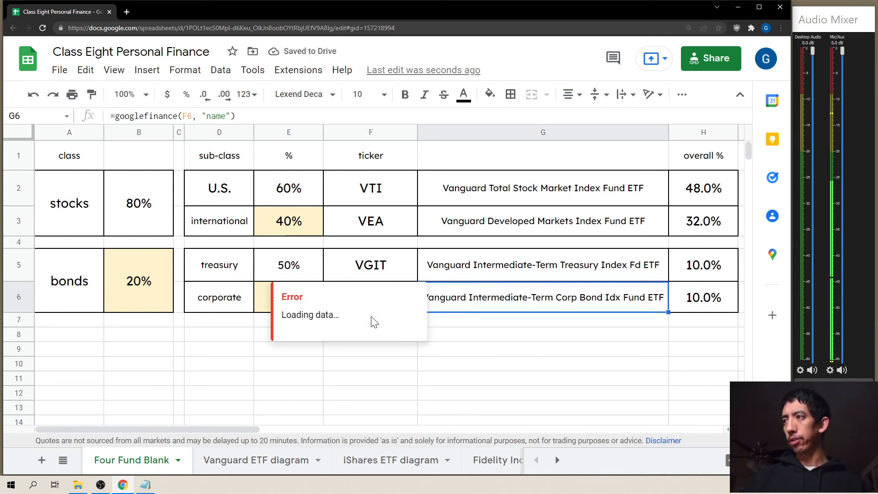
key("Down")
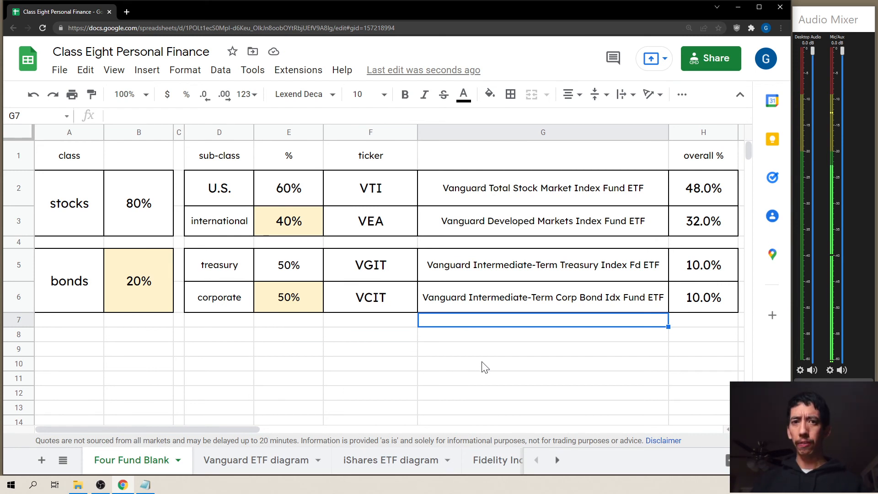
Replace the corporate bond ticker in F6 with QLTA.
left_click(398, 304)
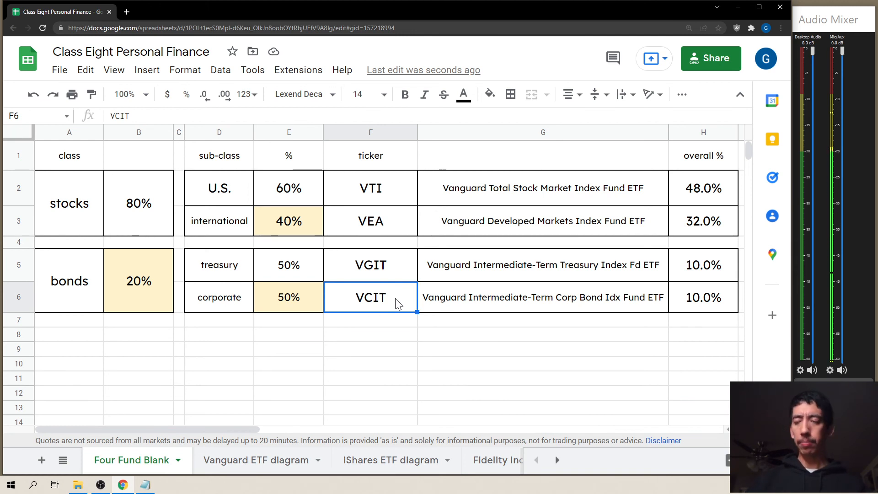
type("QLTA")
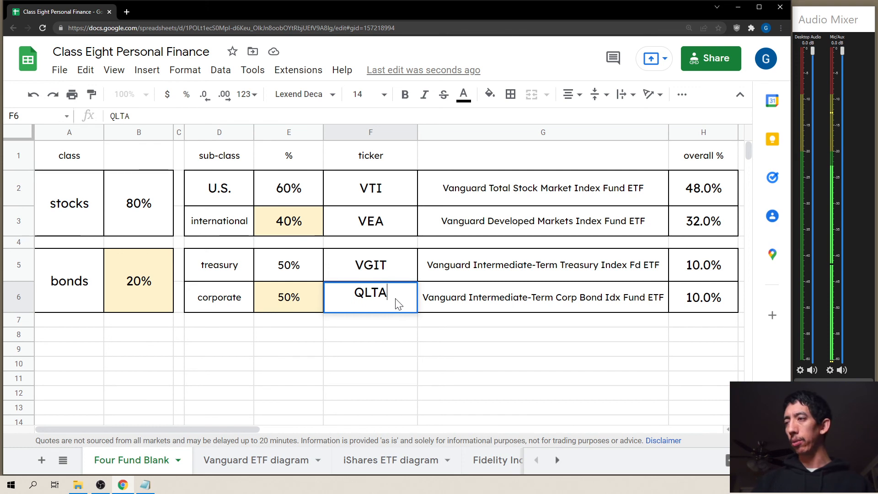
key("Return")
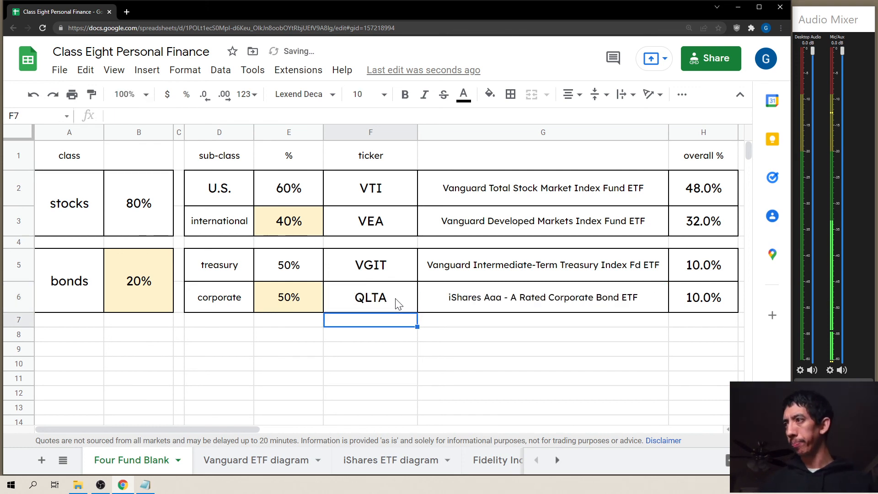
Check the corporate fund name in G6 and the sum of the overall percentages in H2:H6.
left_click(509, 310)
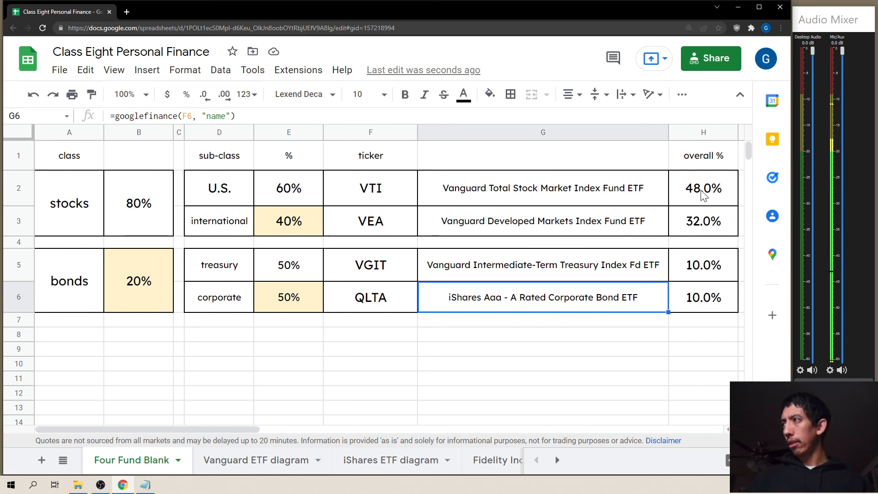
left_click_drag(699, 192, 705, 309)
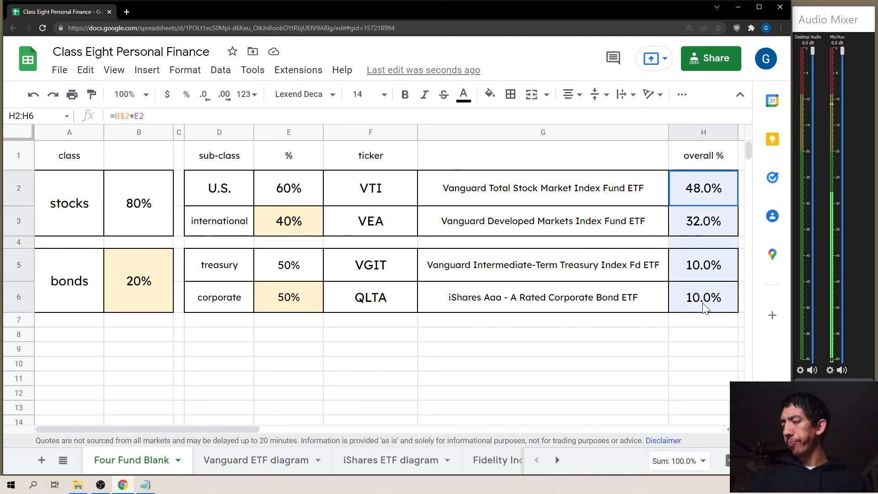
left_click(693, 350)
left_click(704, 195)
left_click_drag(701, 241, 701, 300)
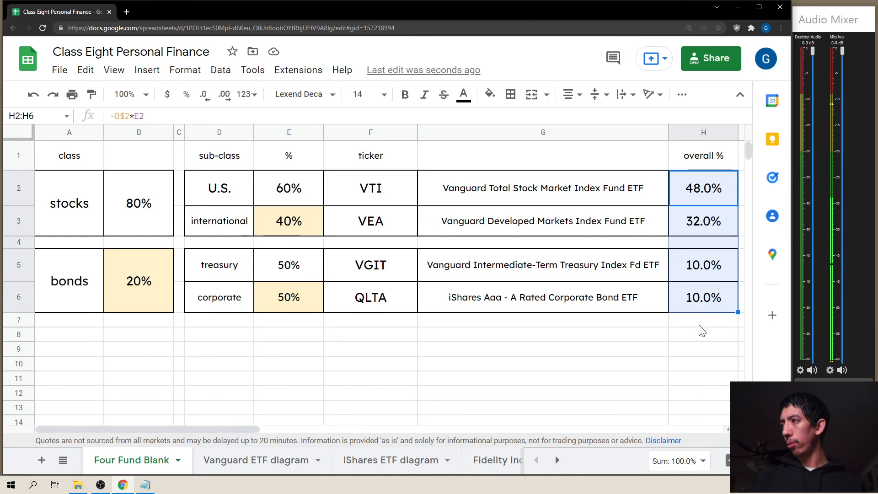
left_click(701, 368)
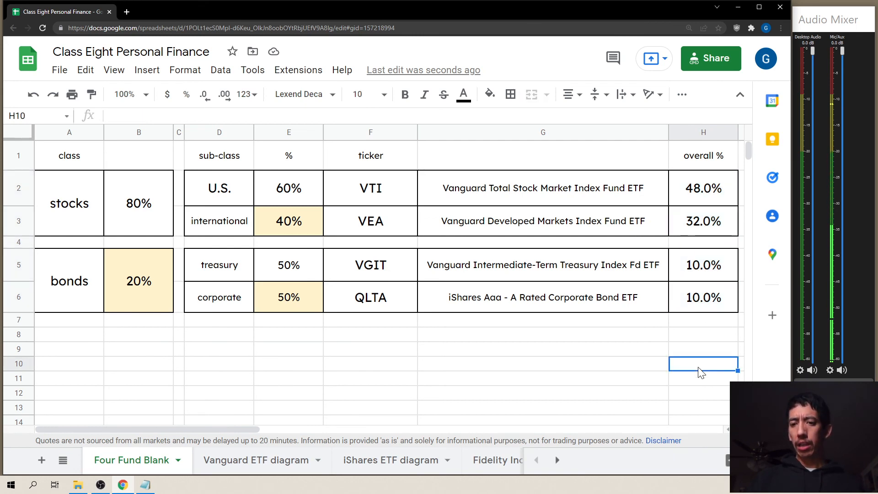